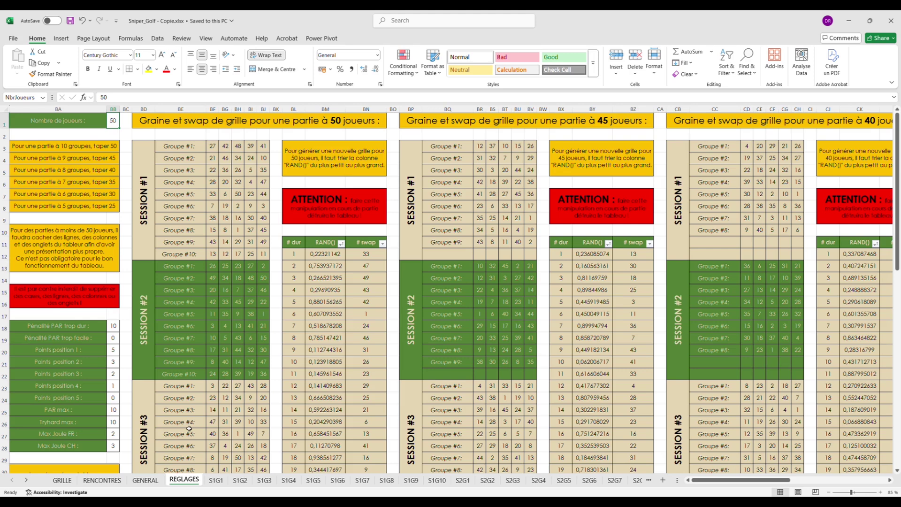
Examine the number-of-players cell and the table of penalty, points and maximum-value parameters on the REGLAGES sheet.
left_click(115, 121)
left_click(116, 330)
left_click_drag(117, 333, 101, 446)
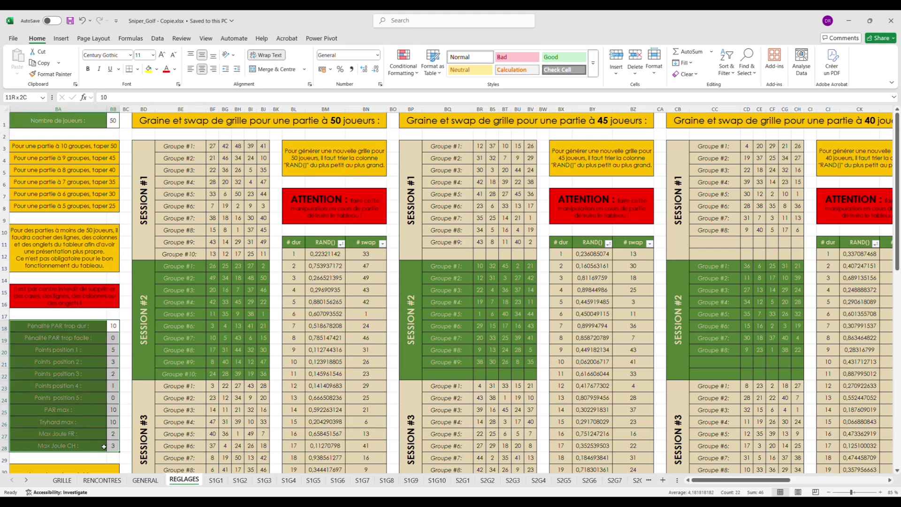
left_click(115, 121)
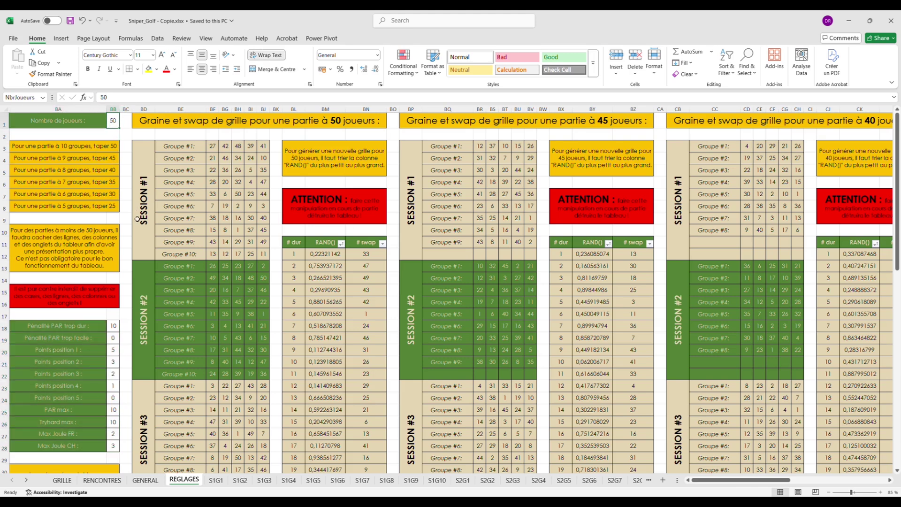
left_click_drag(110, 327, 71, 448)
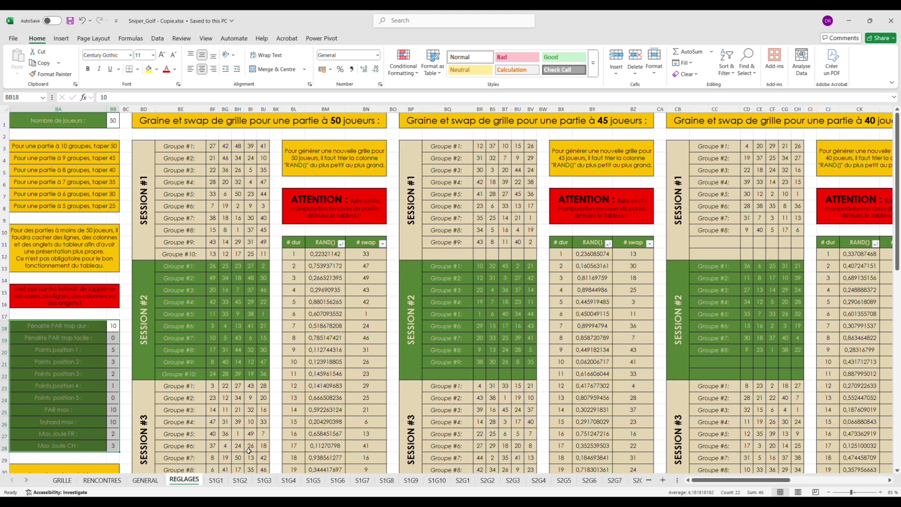
left_click_drag(113, 325, 115, 451)
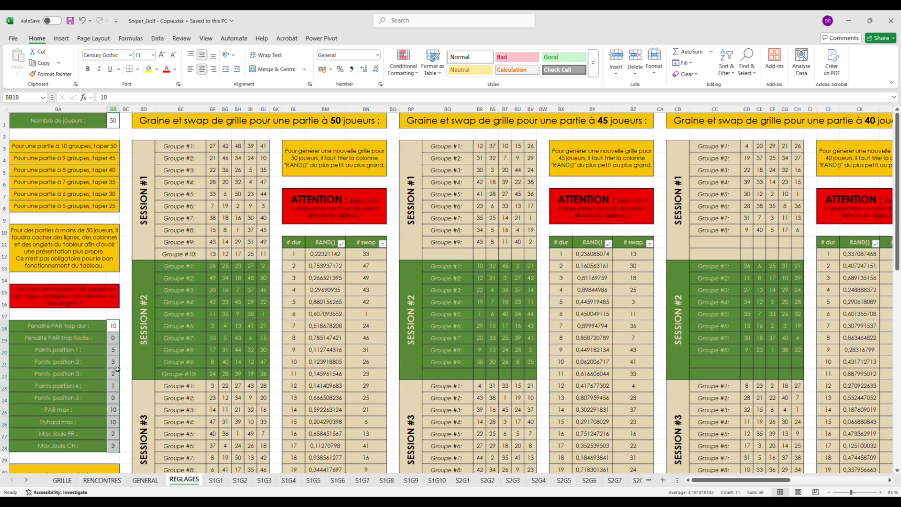
Review the individual game parameters from the PAR penalties to Tryhard max, and the note beneath their table.
left_click(118, 331)
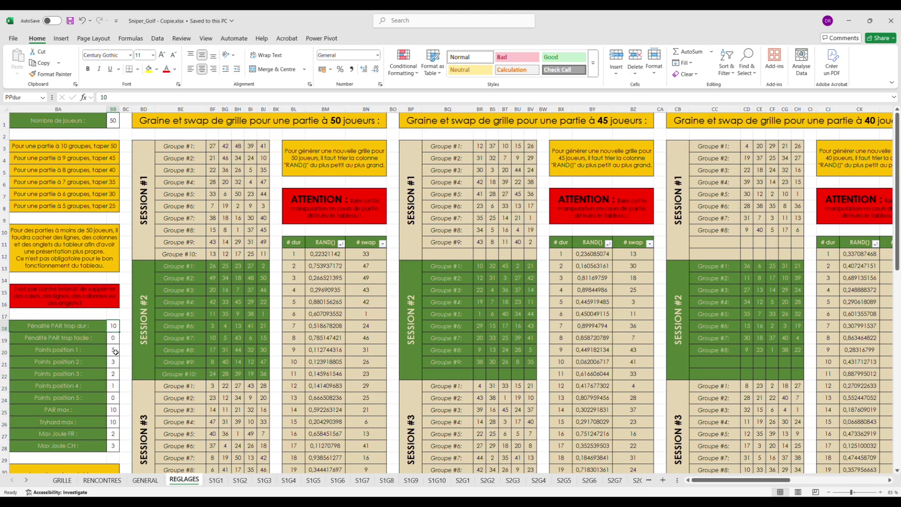
key("Return")
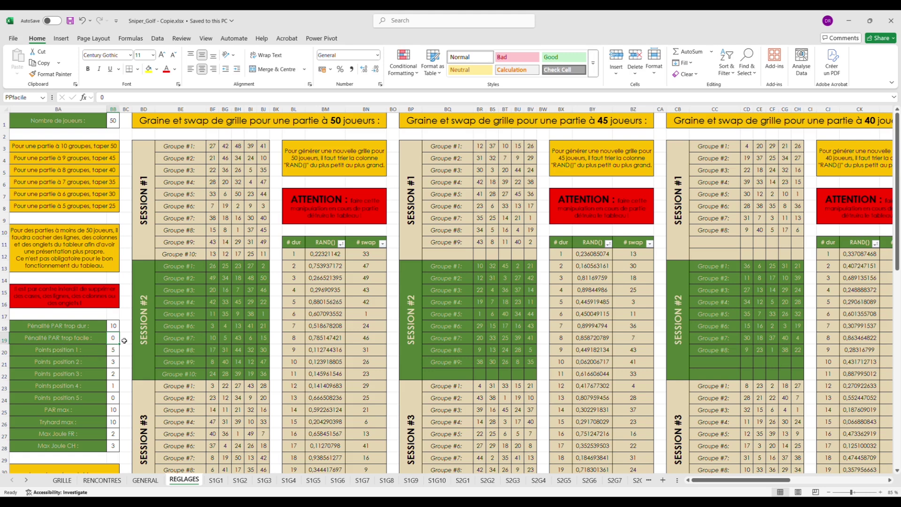
key("Down")
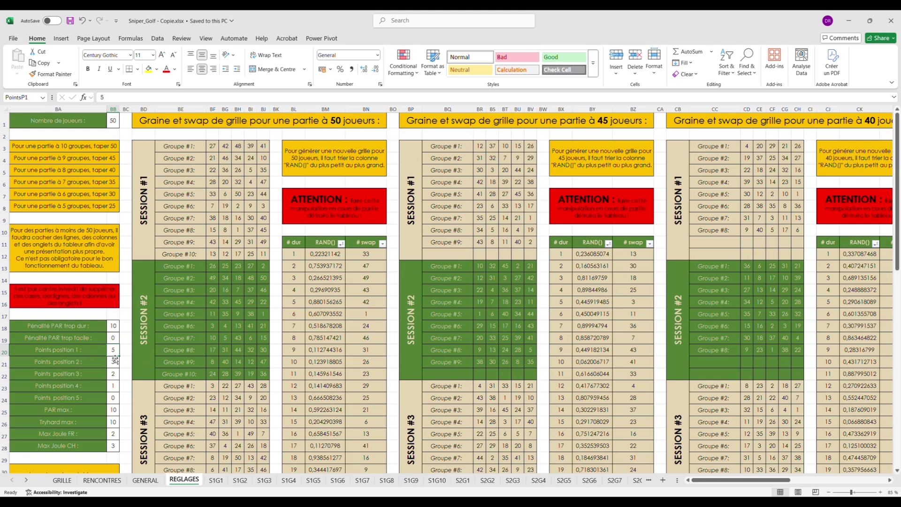
left_click_drag(118, 424, 116, 412)
left_click(118, 424)
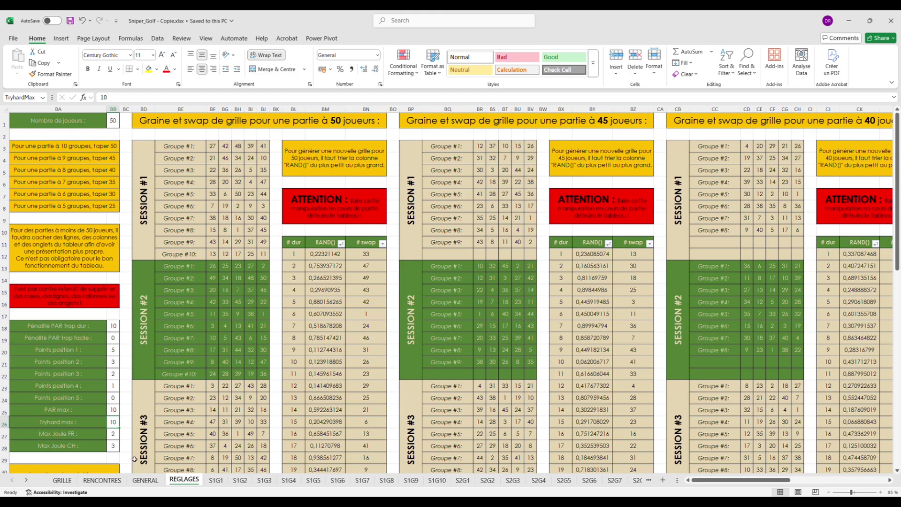
scroll(141, 410, "down", 1)
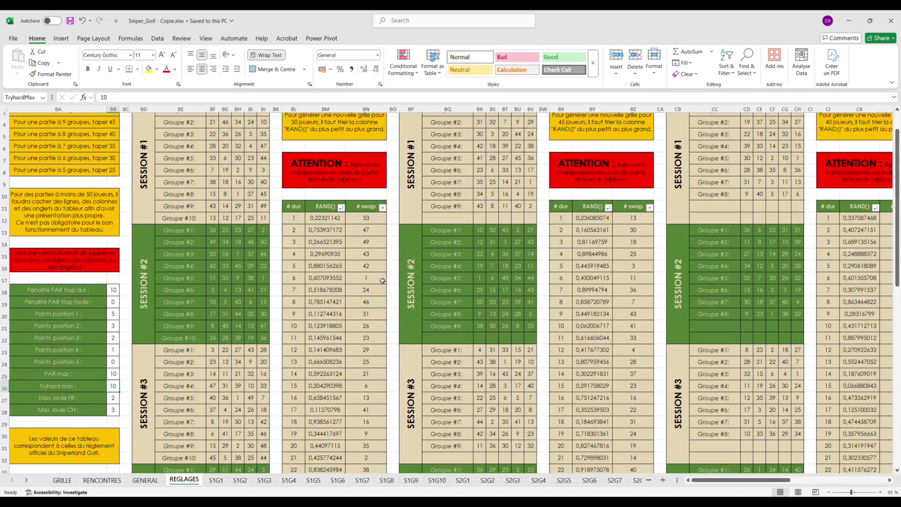
scroll(351, 329, "down", 4)
scroll(350, 329, "up", 5)
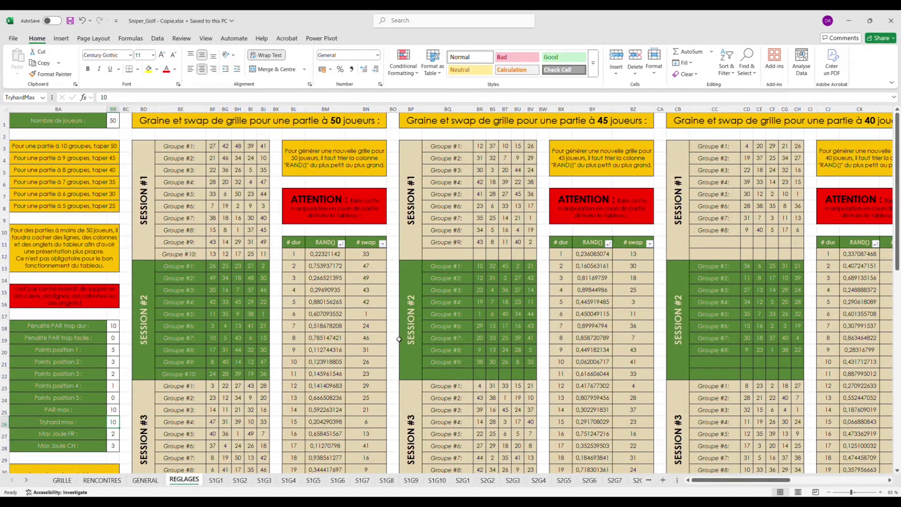
Try 49 and then 25 as the number of players on the REGLAGES sheet.
left_click(115, 121)
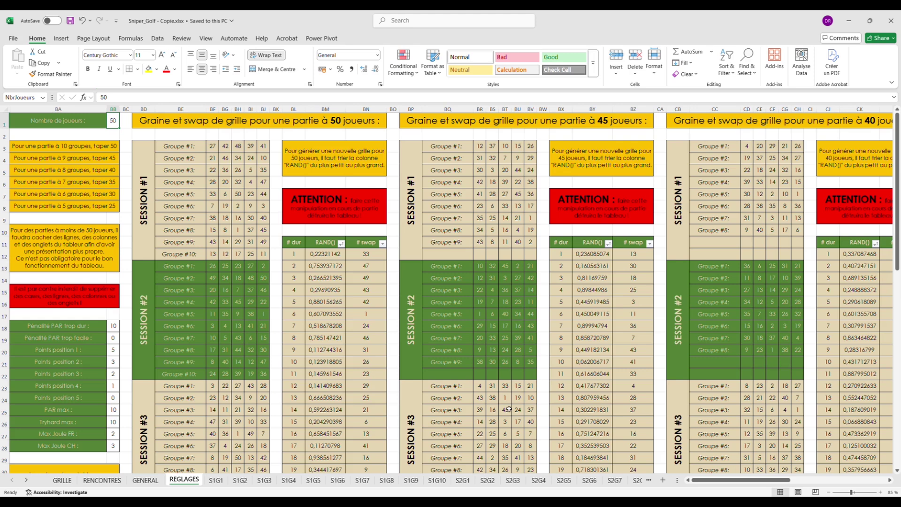
type("49")
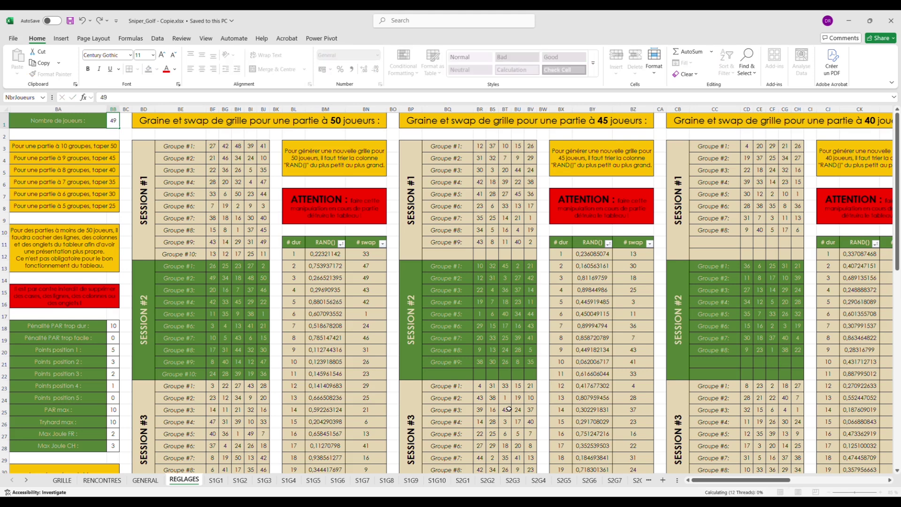
key("Return")
key("Up")
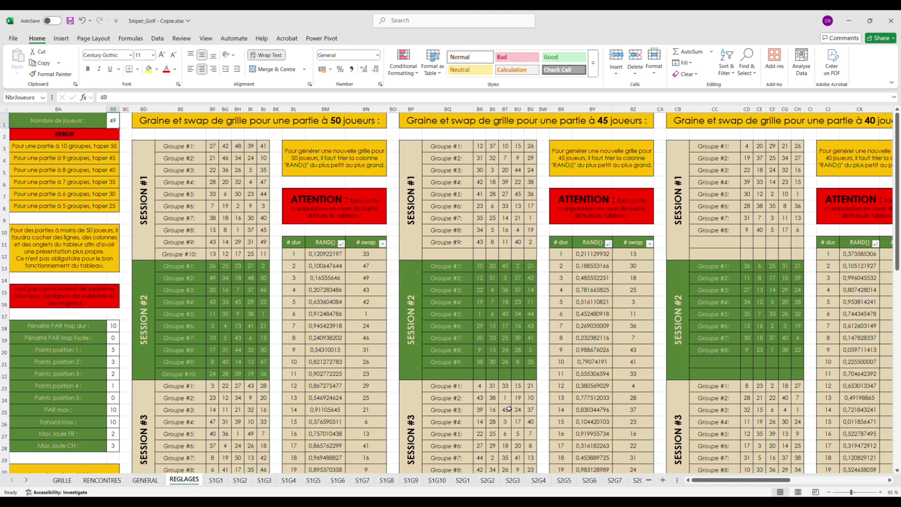
type("25")
key("Return")
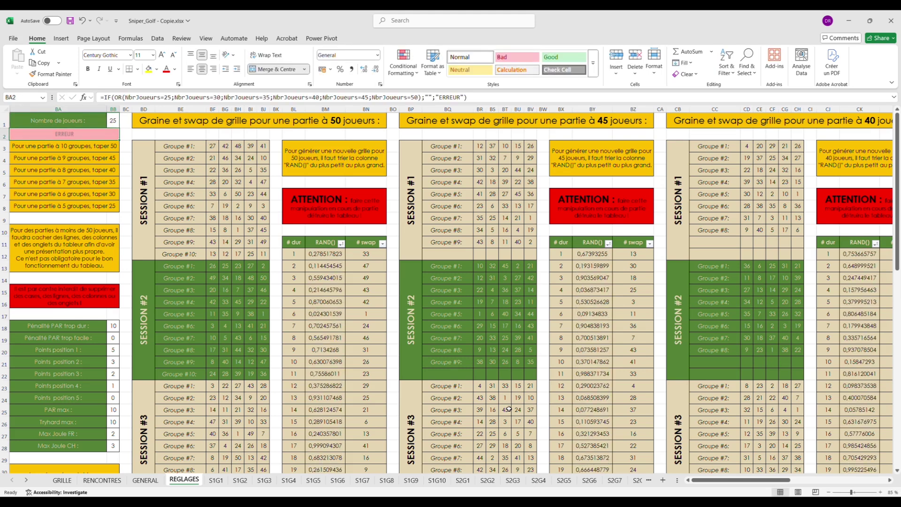
Set the number of players to 40 on the REGLAGES sheet.
key("Up")
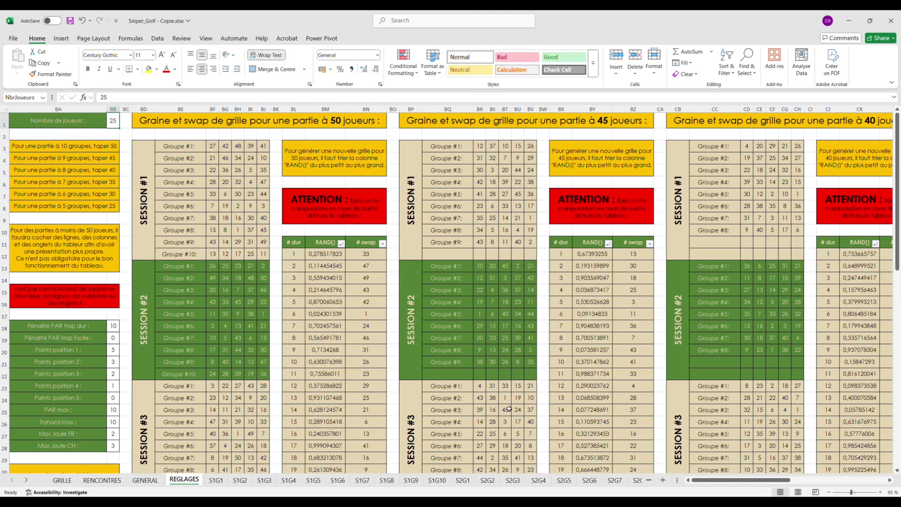
type("40")
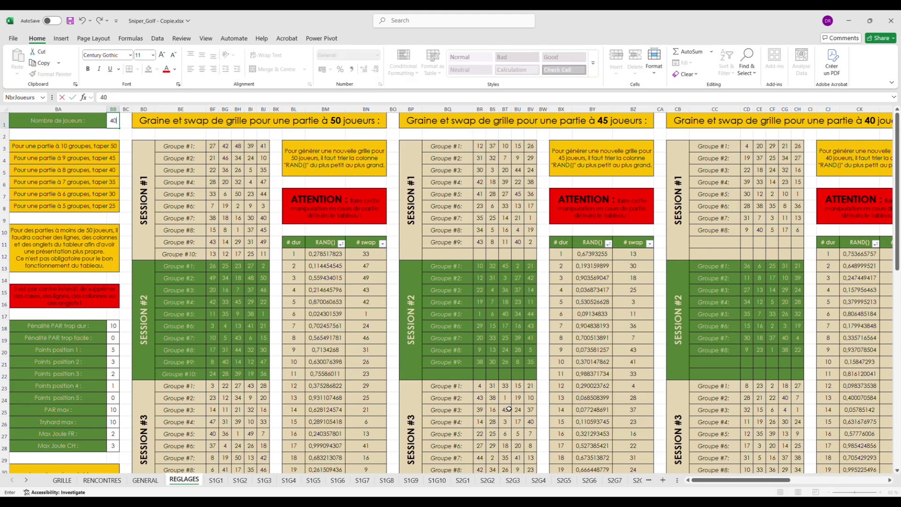
key("Return")
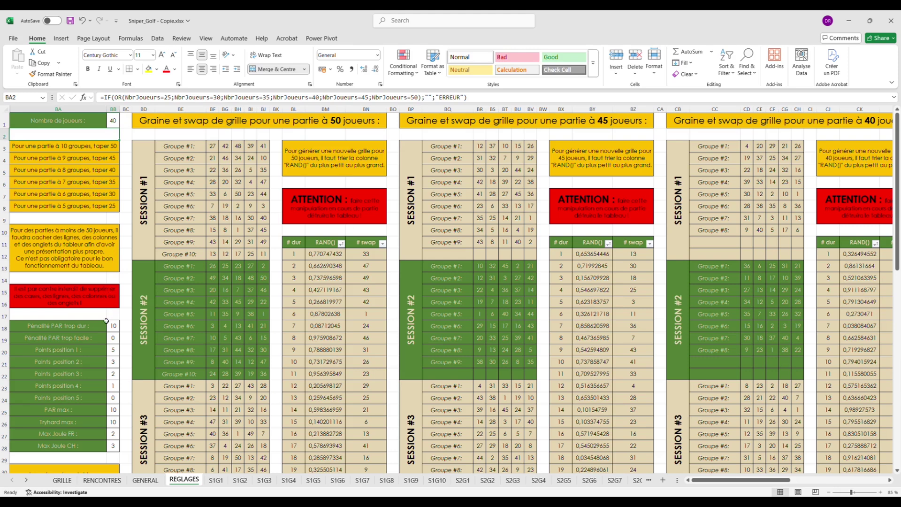
left_click(111, 125)
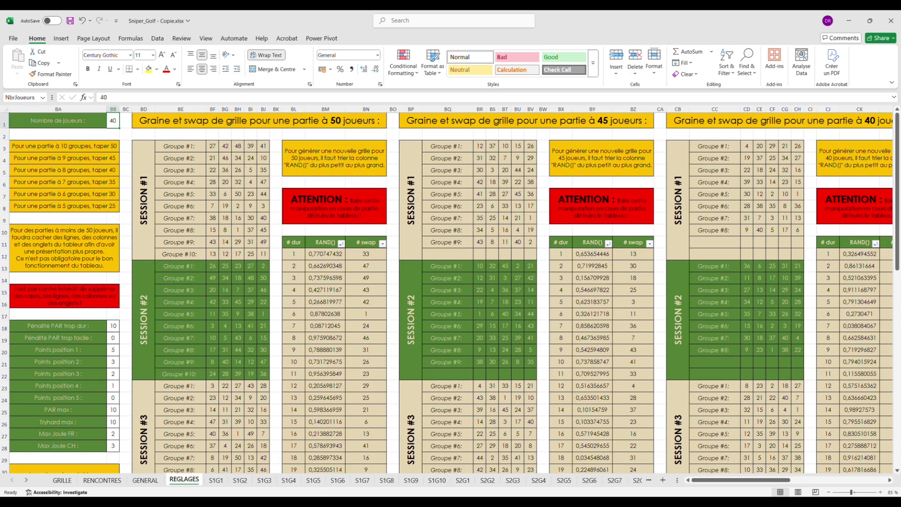
Generate a new 40-player grid by sorting its swap table on the RAND() column from smallest to largest.
left_click_drag(737, 480, 766, 480)
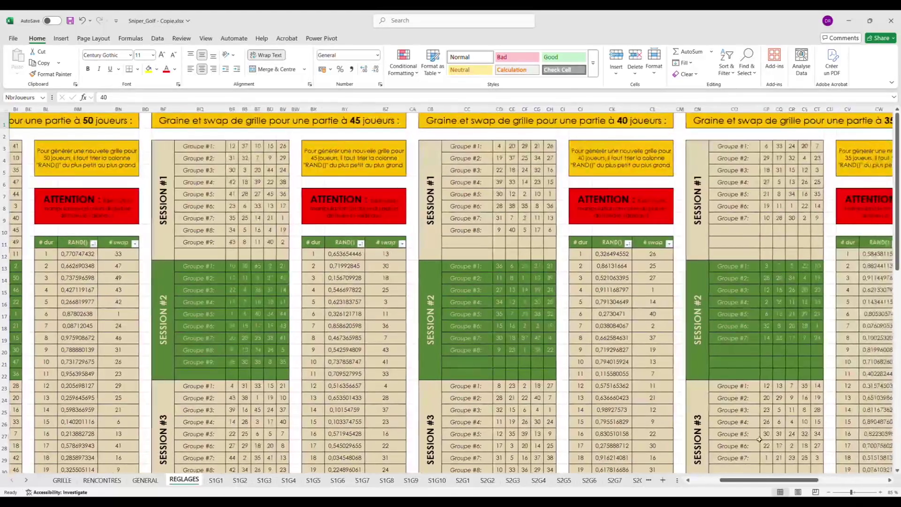
left_click(630, 140)
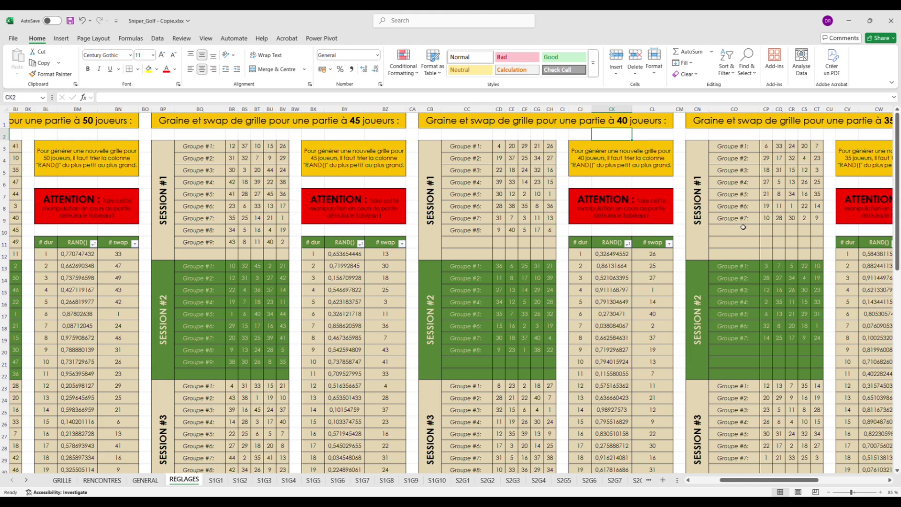
left_click(629, 124)
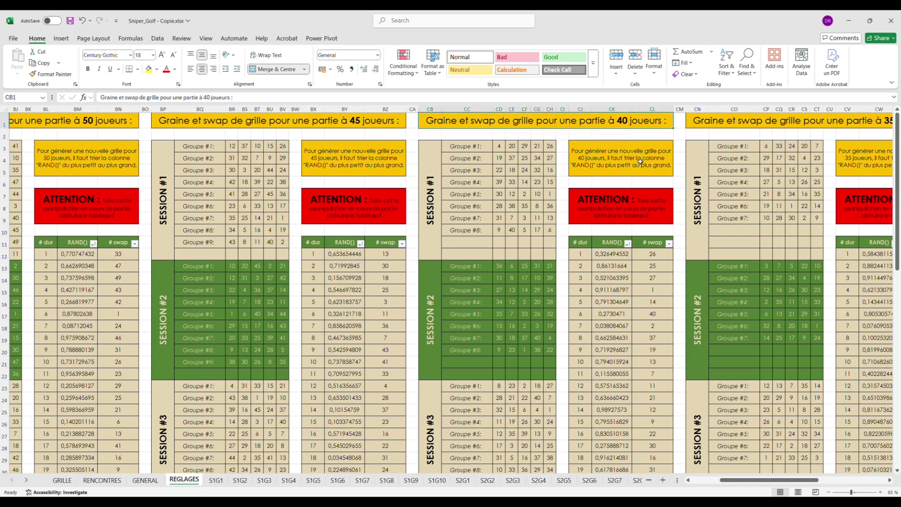
left_click(628, 244)
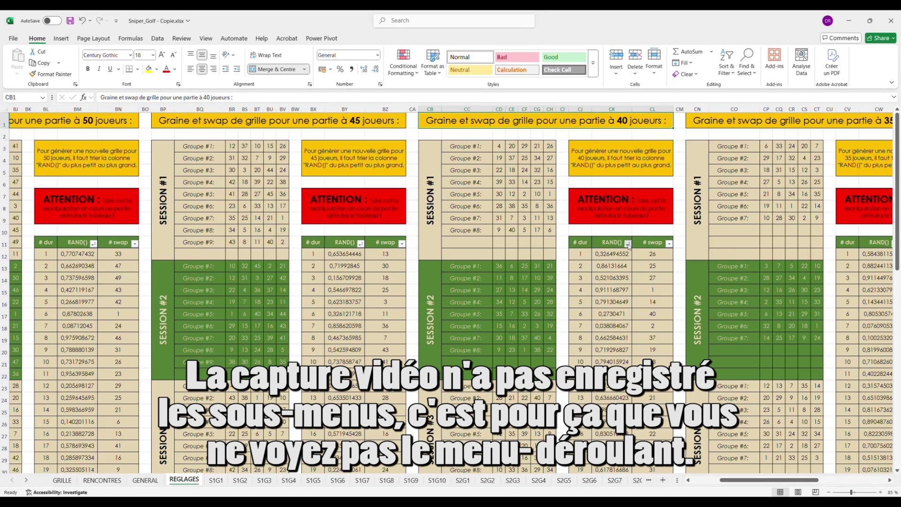
left_click(580, 257)
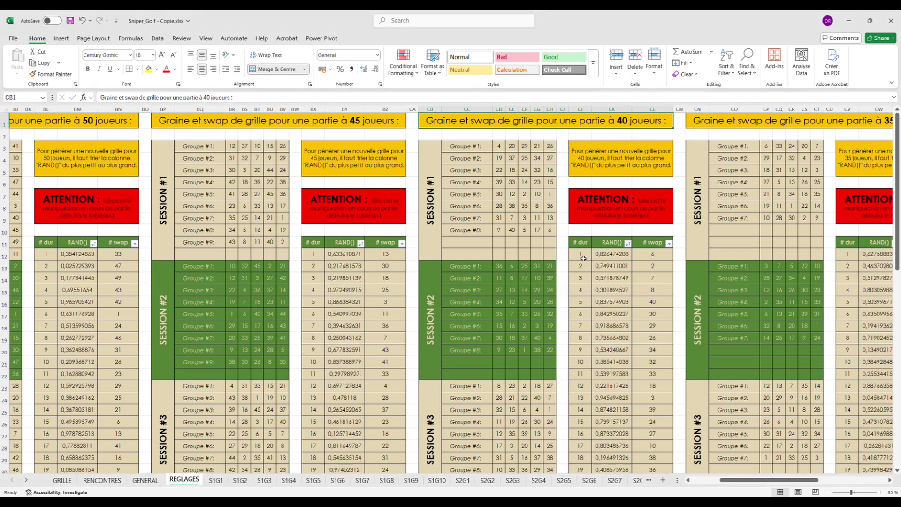
left_click_drag(652, 325, 648, 367)
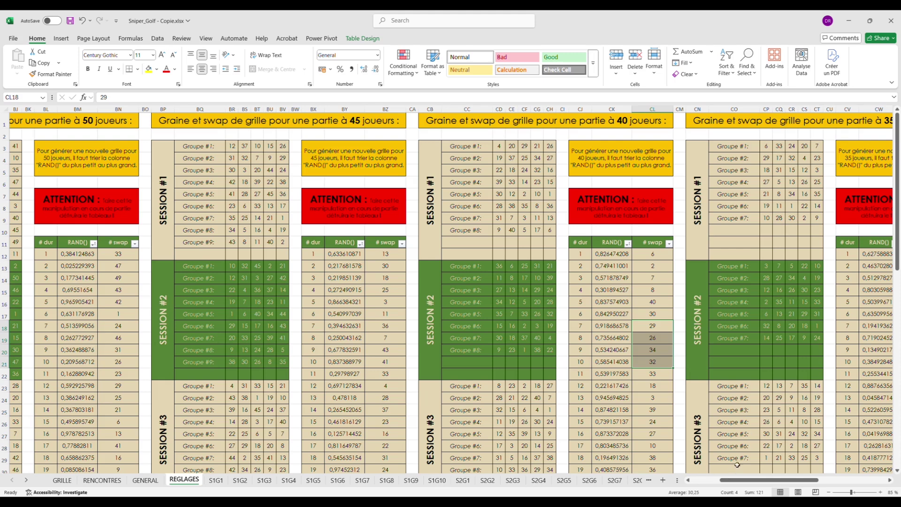
Hide the REGLAGES sheet and open the GRILLE sheet at the empty groups of session 1.
left_click_drag(725, 483, 696, 483)
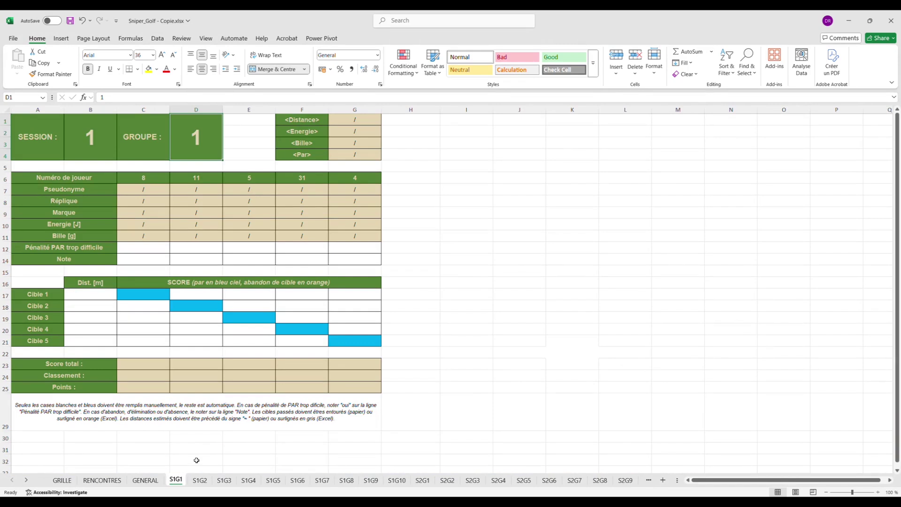
left_click(62, 480)
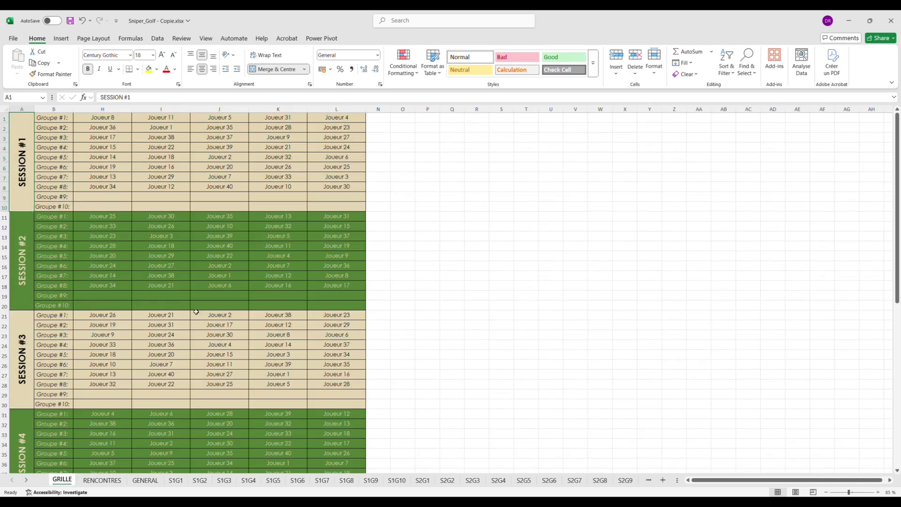
left_click(526, 207)
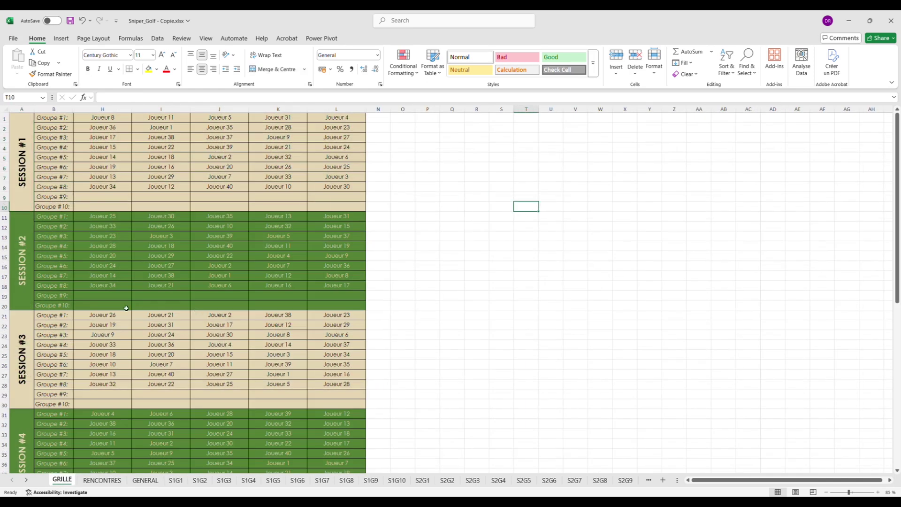
left_click(61, 205)
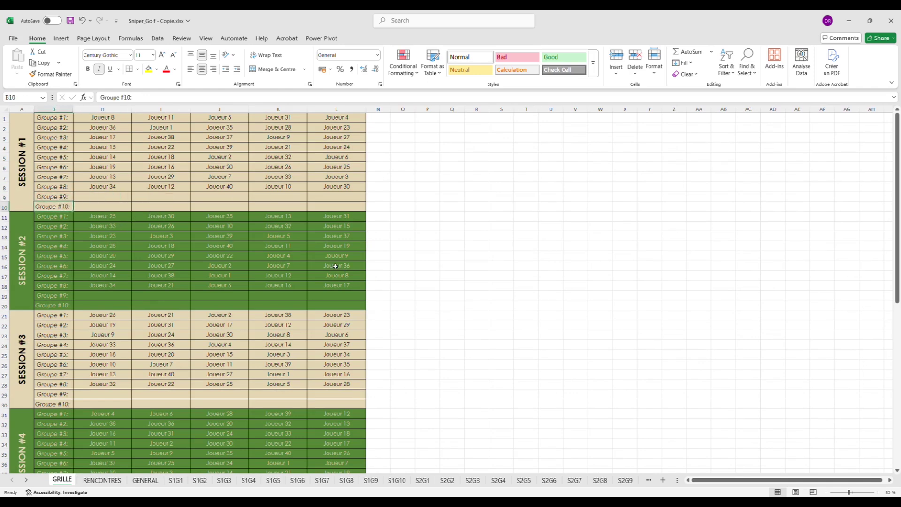
Hide the empty Groupe #9 and Groupe #10 rows of all six sessions on the GRILLE sheet.
left_click(7, 196)
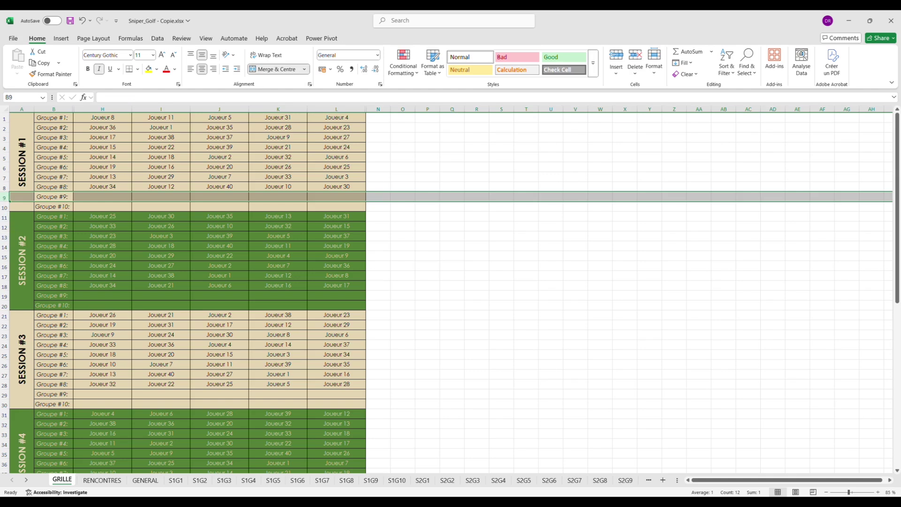
left_click(6, 207, "ctrl")
left_click(7, 296, "ctrl")
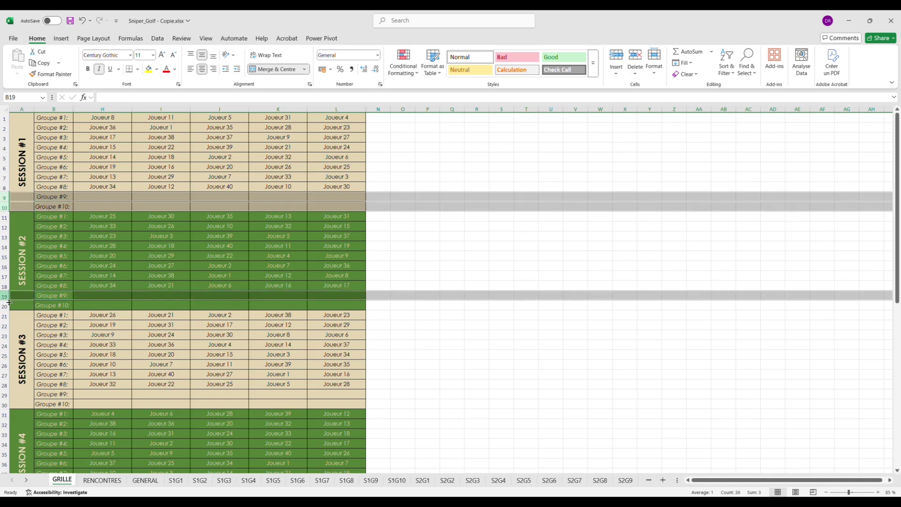
left_click(8, 305, "ctrl")
left_click(7, 394, "ctrl")
left_click(11, 406, "ctrl")
scroll(11, 376, "down", 5)
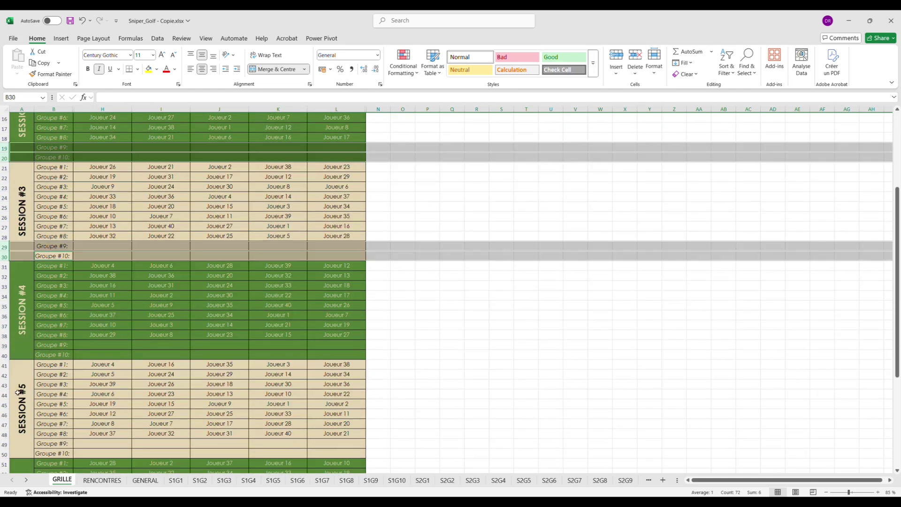
left_click(7, 346, "ctrl")
left_click(7, 356, "ctrl")
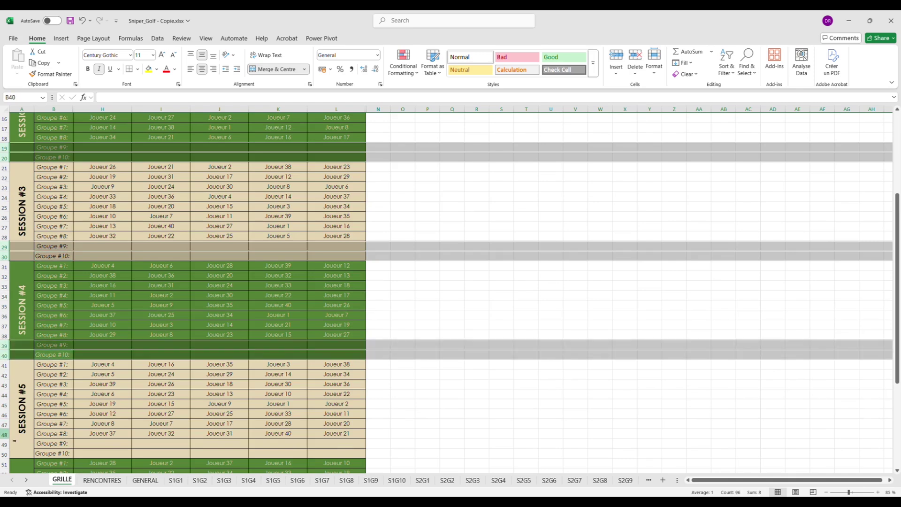
left_click(7, 444, "ctrl")
left_click(7, 454, "ctrl")
scroll(10, 453, "down", 5)
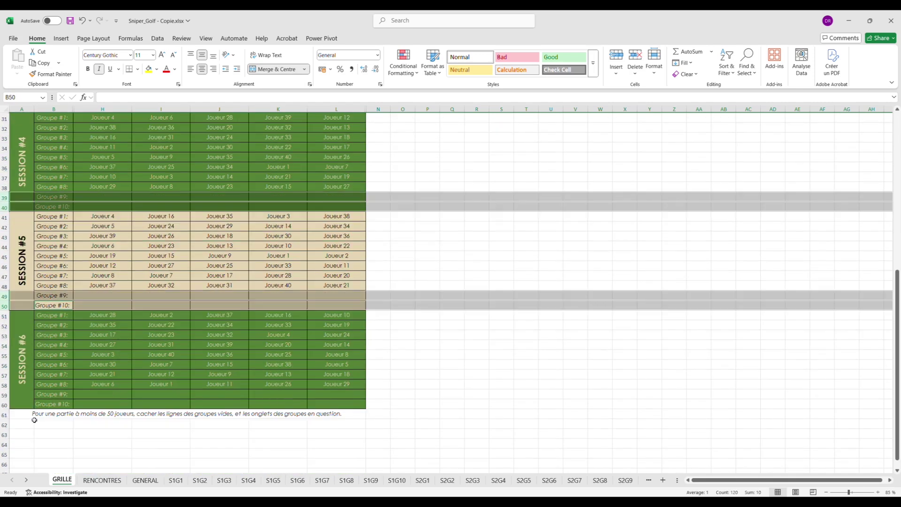
left_click(5, 395, "ctrl")
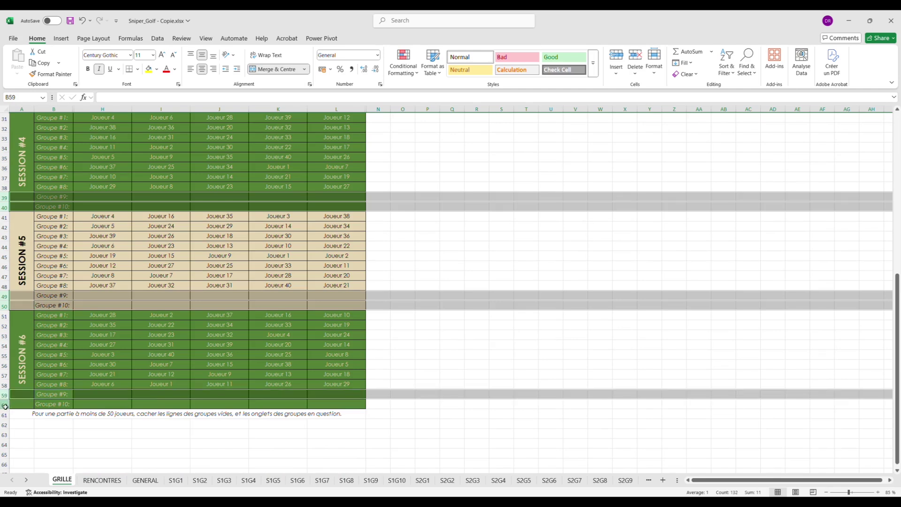
left_click(5, 404, "ctrl")
key("ctrl+9")
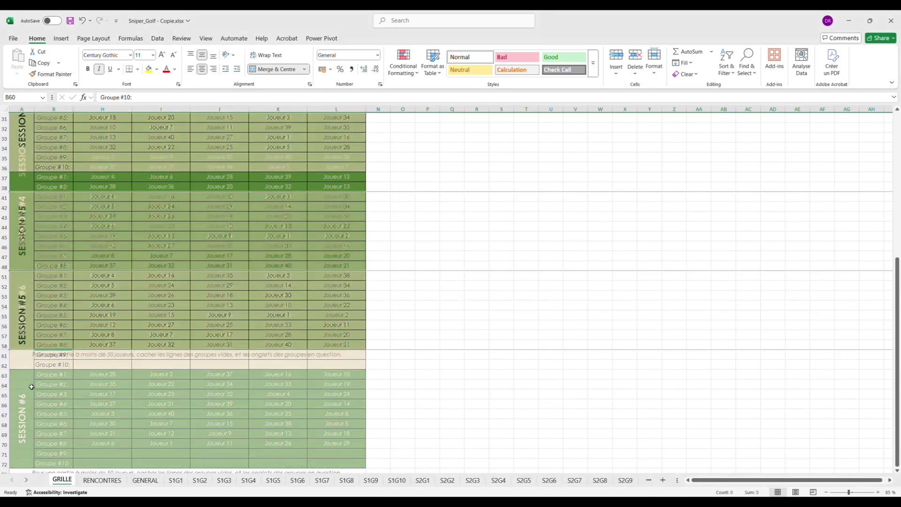
Hide the empty Joueur 41 to Joueur 50 columns (AQ to AZ) on the RENCONTRES sheet.
left_click(474, 272)
scroll(452, 322, "up", 10)
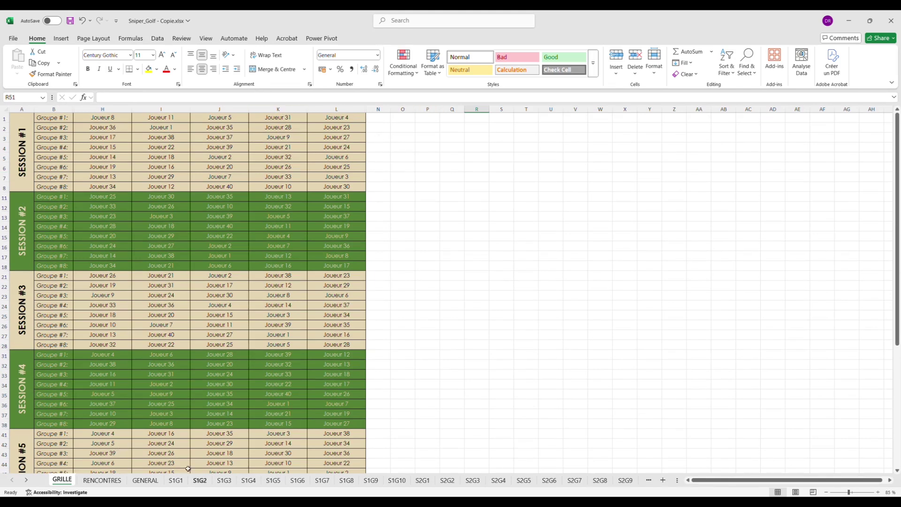
left_click(109, 483)
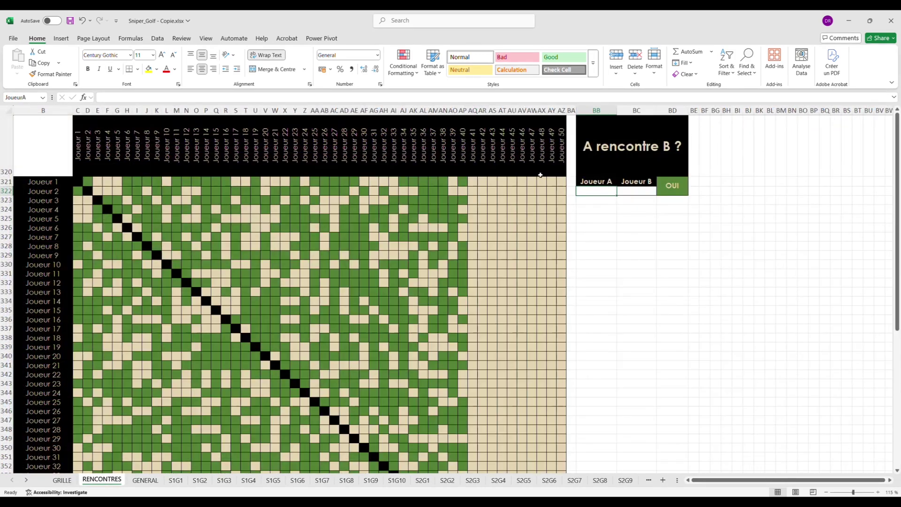
scroll(540, 175, "down", 5)
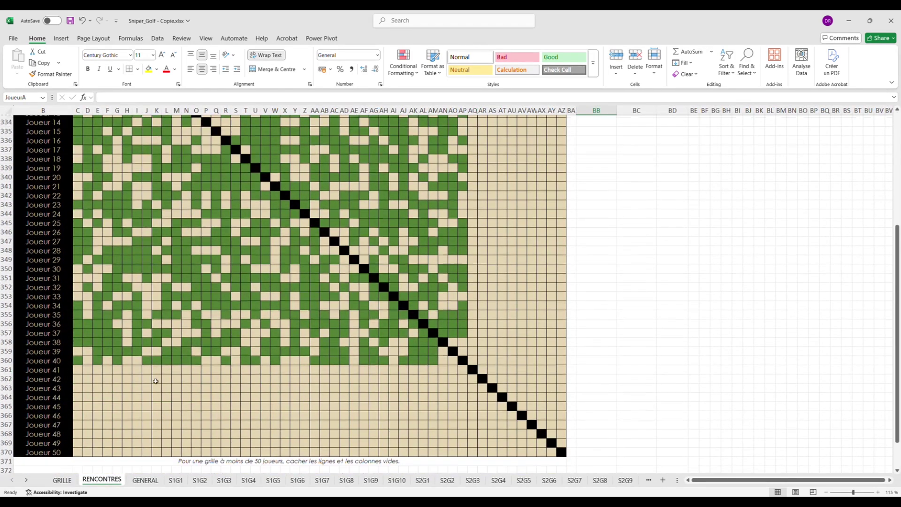
scroll(155, 381, "down", 2)
scroll(533, 283, "up", 6)
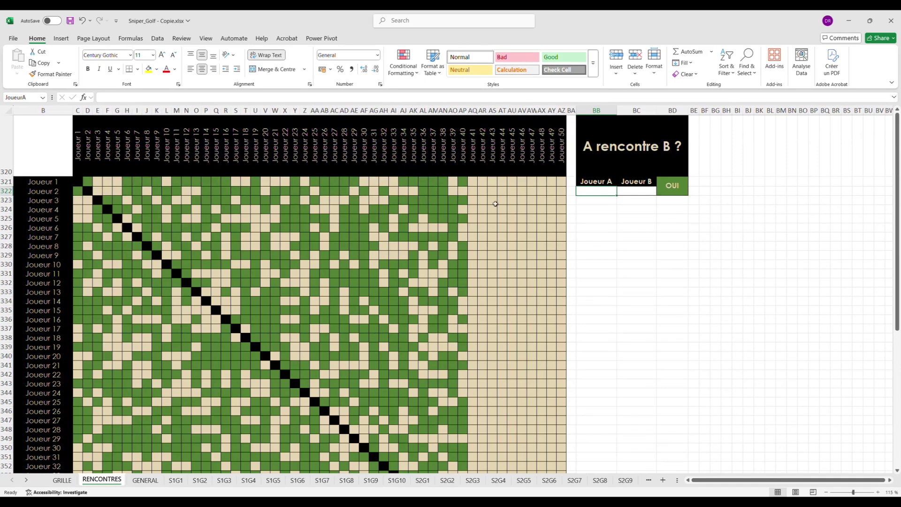
left_click(478, 115)
left_click(562, 112, "shift")
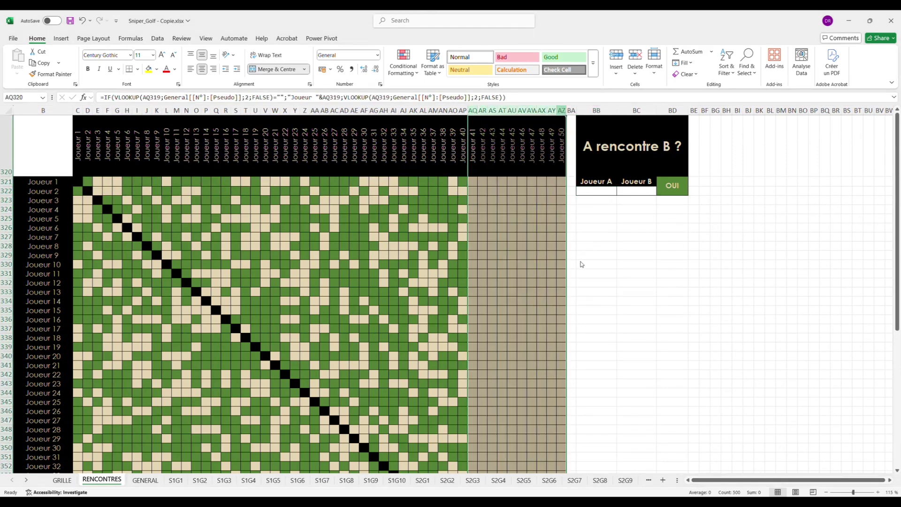
key("ctrl+0")
Hide the empty Joueur 41 to Joueur 50 rows (361 to 370) on the RENCONTRES sheet.
scroll(580, 264, "down", 4)
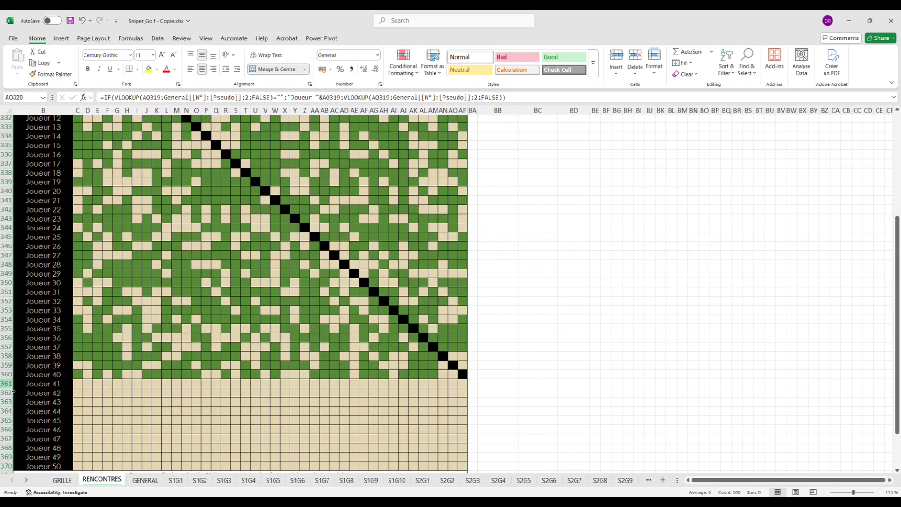
scroll(14, 391, "down", 6)
left_click_drag(7, 219, 8, 305)
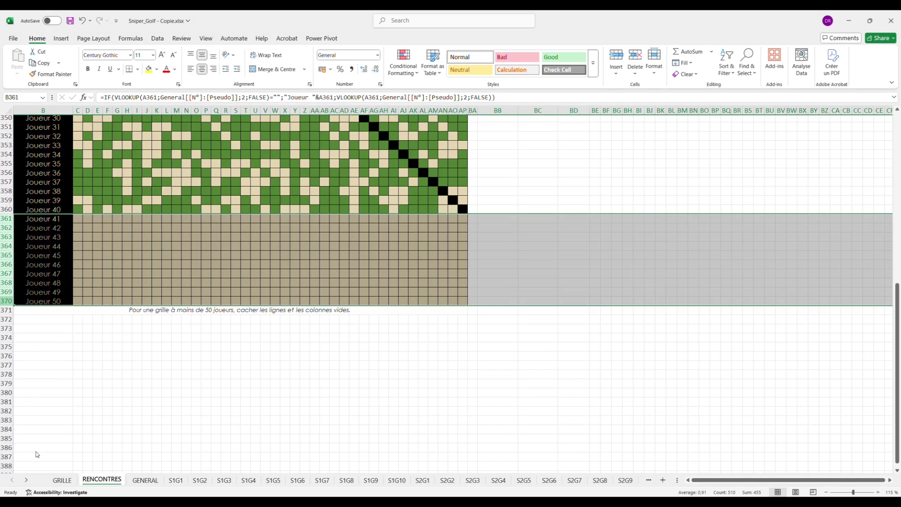
key("ctrl+9")
Hide the rows of players 41 to 50 in the player table on the GENERAL sheet.
left_click(145, 480)
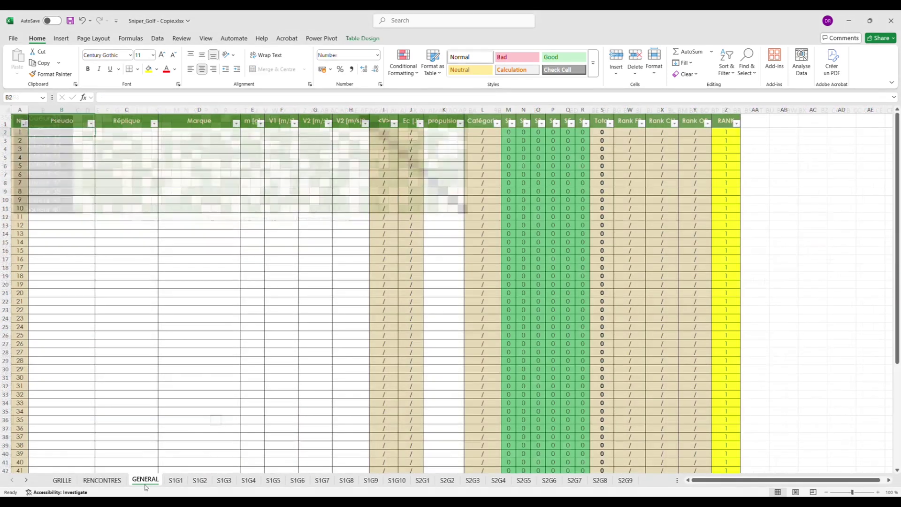
scroll(123, 289, "down", 5)
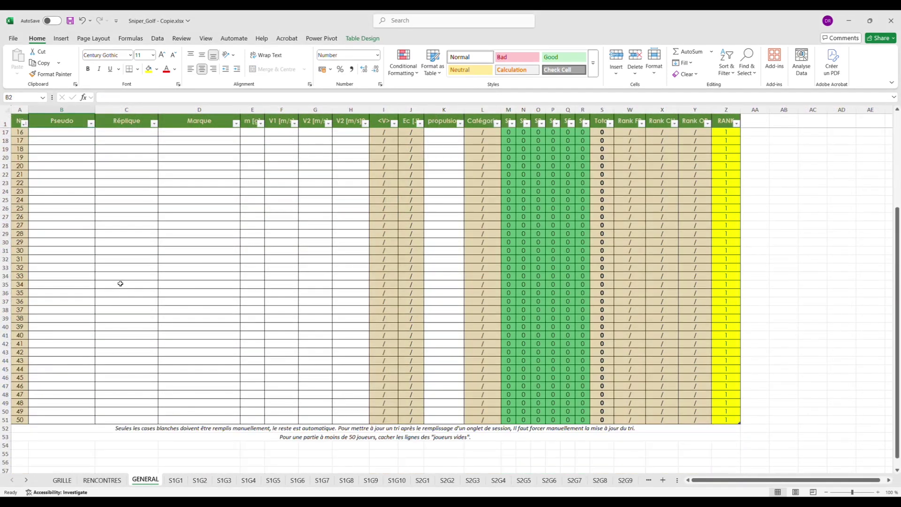
left_click(6, 344)
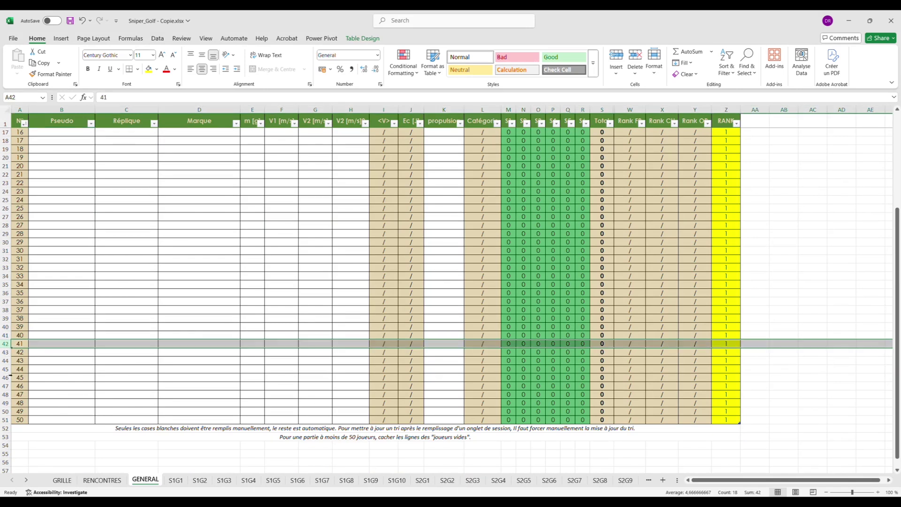
left_click(7, 420, "shift")
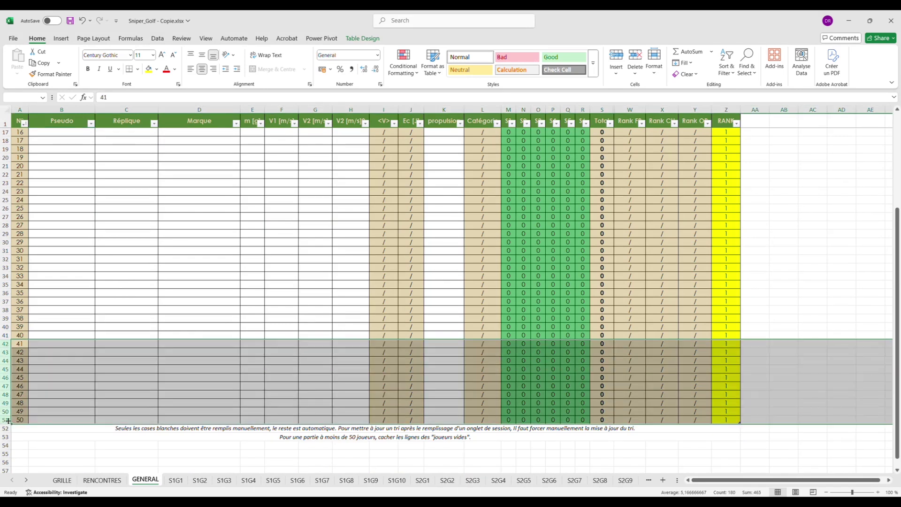
key("ctrl+9")
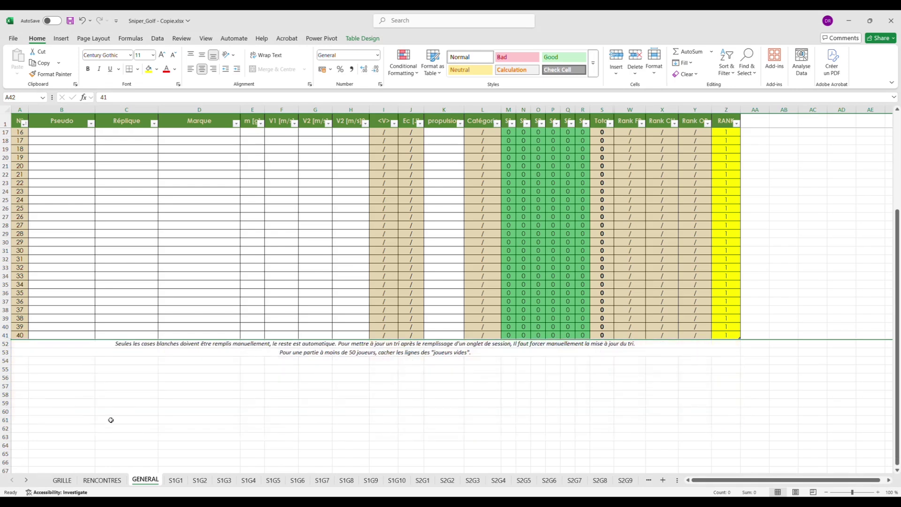
left_click(143, 395)
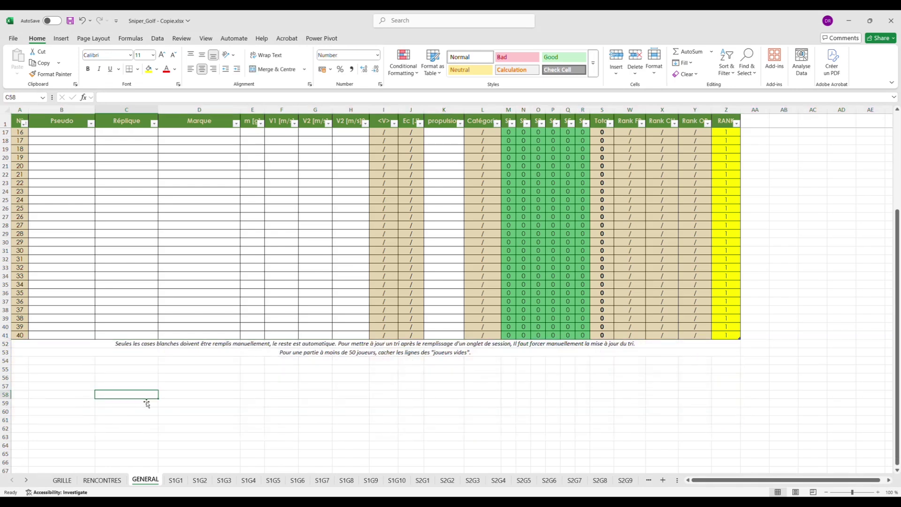
Check the player information block on sheet S1G1 and hide the unused session 1 sheets S1G9 and S1G10.
left_click(175, 480)
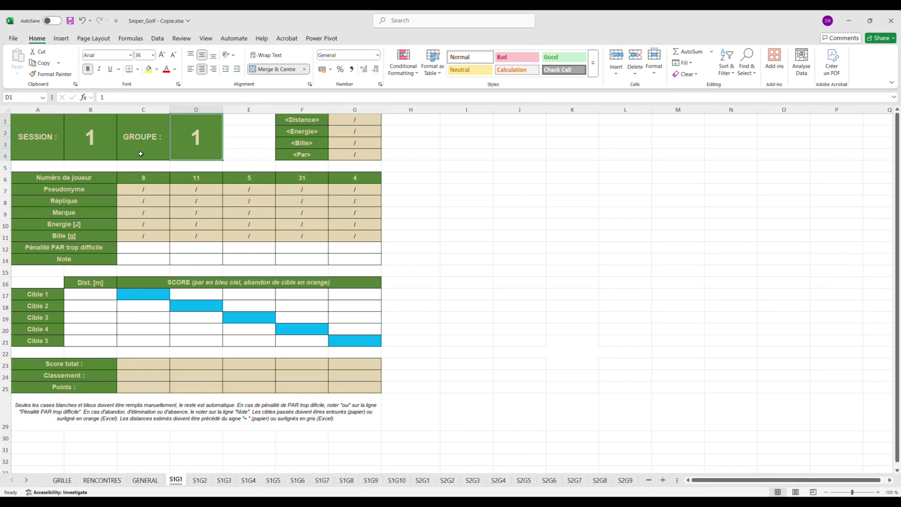
left_click_drag(143, 190, 342, 238)
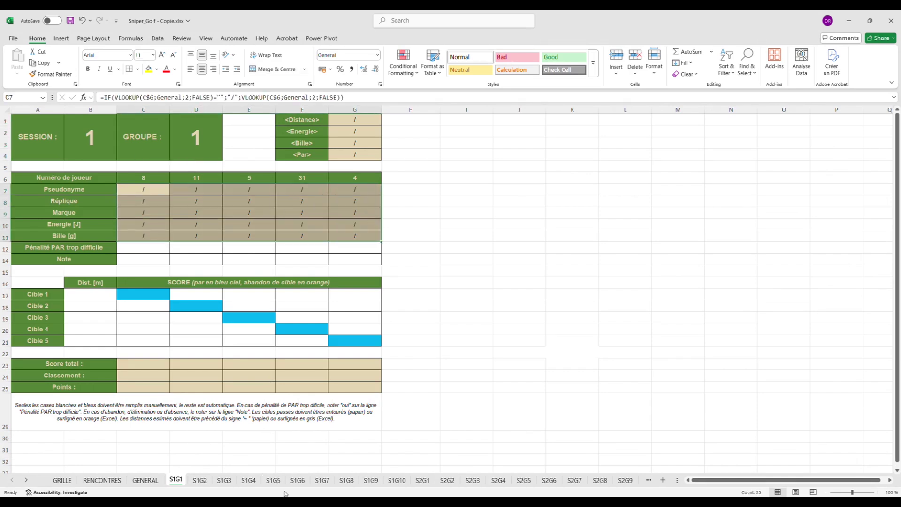
left_click(371, 483)
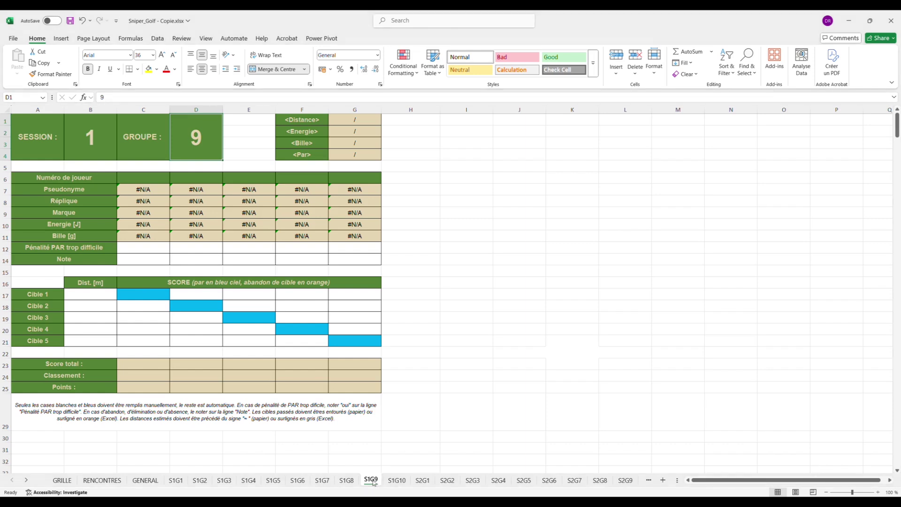
key("ctrl+Page_Down")
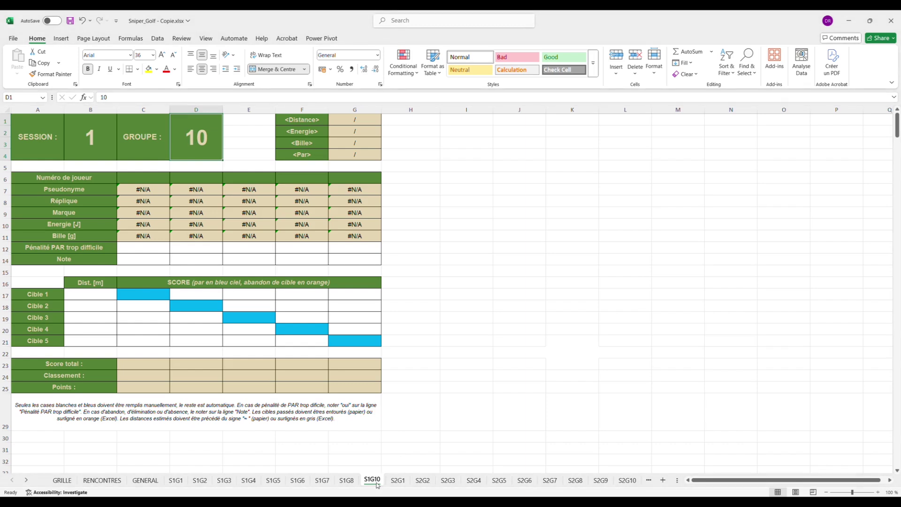
key("ctrl+Page_Down")
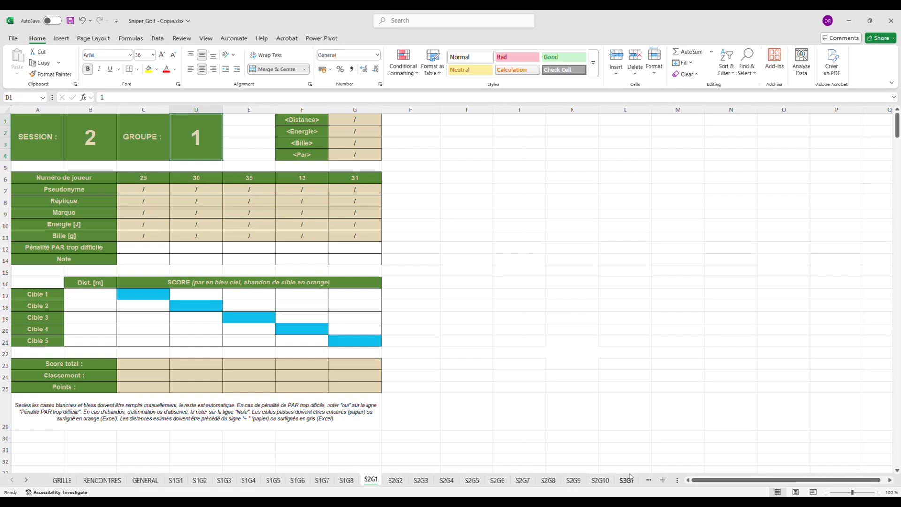
Hide the unused session 2 sheets S2G9 and S2G10.
left_click(573, 480)
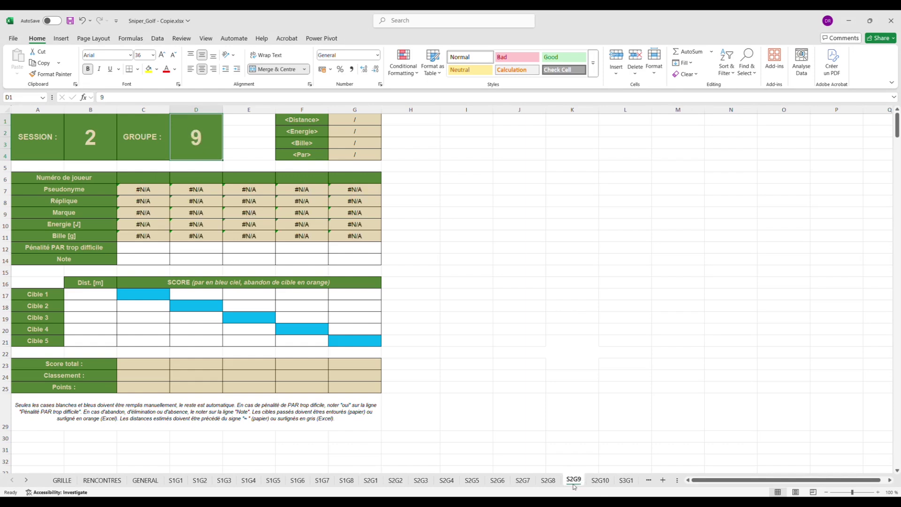
key("alt+h")
key("d")
key("s")
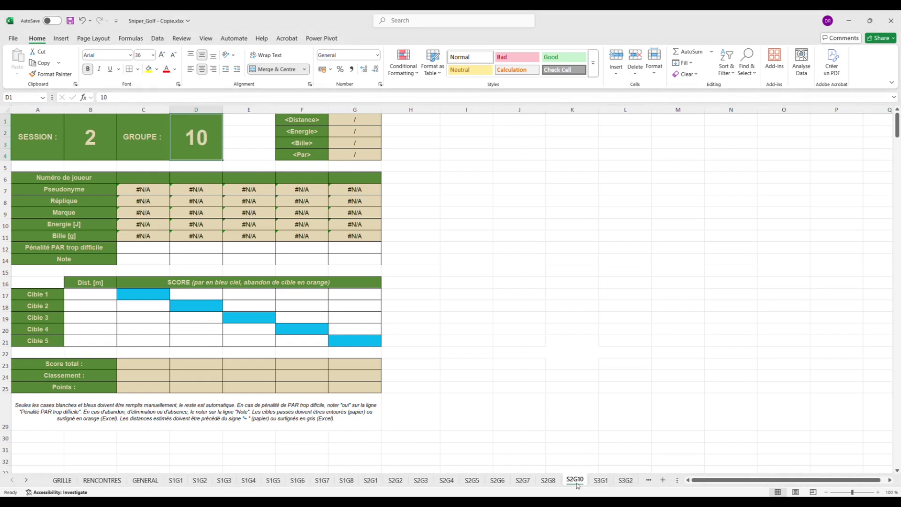
key("alt+h")
key("d")
key("s")
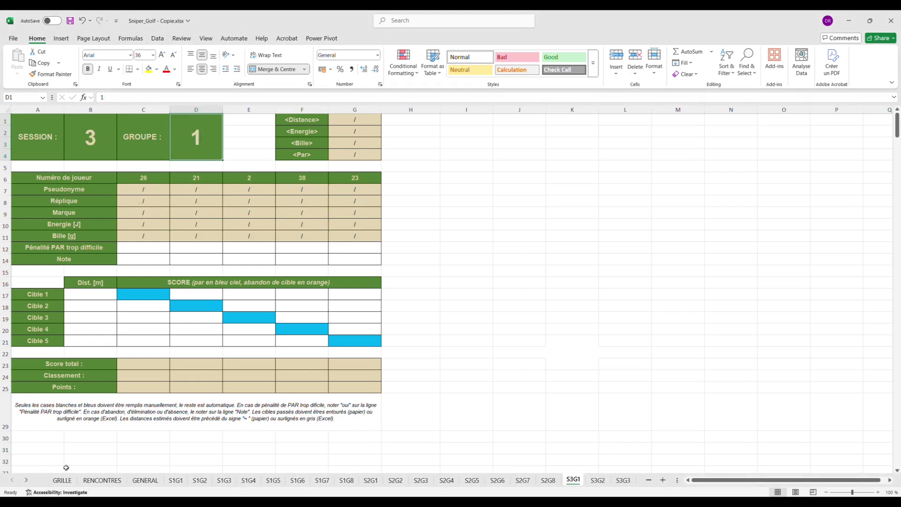
Hide the unused session 3 sheets S3G9 and S3G10.
left_click(26, 479)
left_click(26, 479)
left_click(26, 480)
left_click(26, 480)
left_click(26, 479)
left_click(26, 479)
left_click(26, 479)
left_click(26, 480)
left_click(26, 479)
left_click(311, 480)
key("alt+h")
key("d")
key("s")
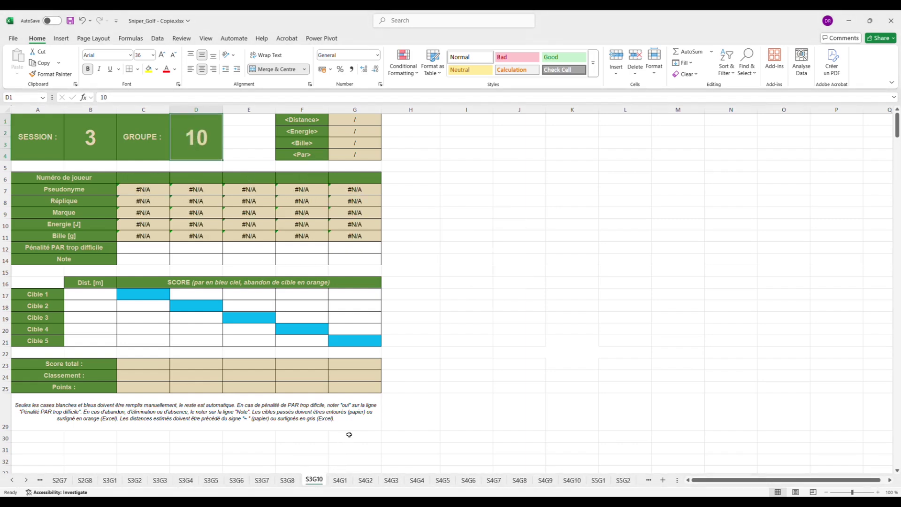
key("alt+h")
key("d")
key("s")
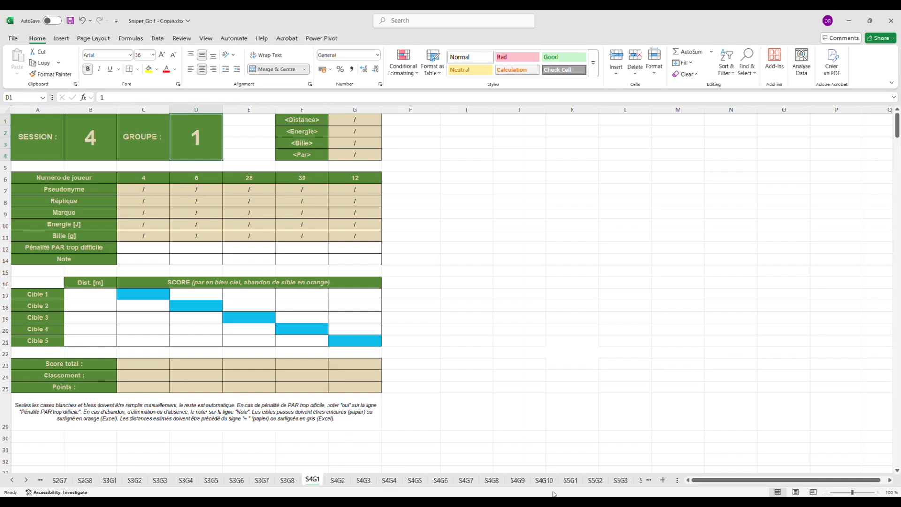
Hide the unused session 4 sheets S4G9 and S4G10.
left_click(516, 479)
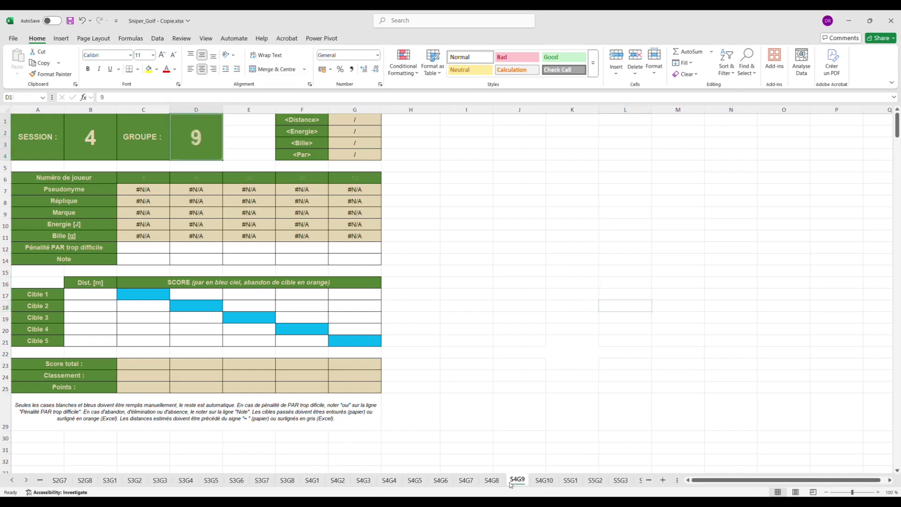
left_click(538, 479)
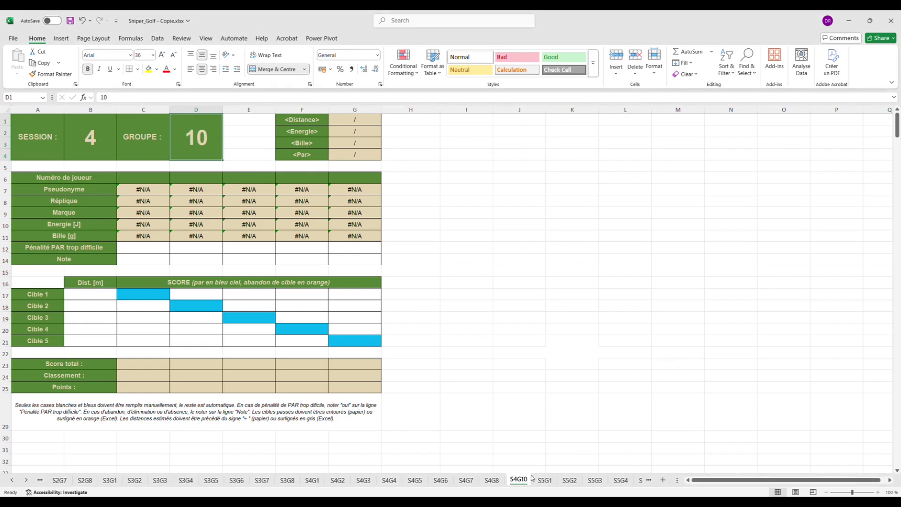
key("ctrl+Page_Down")
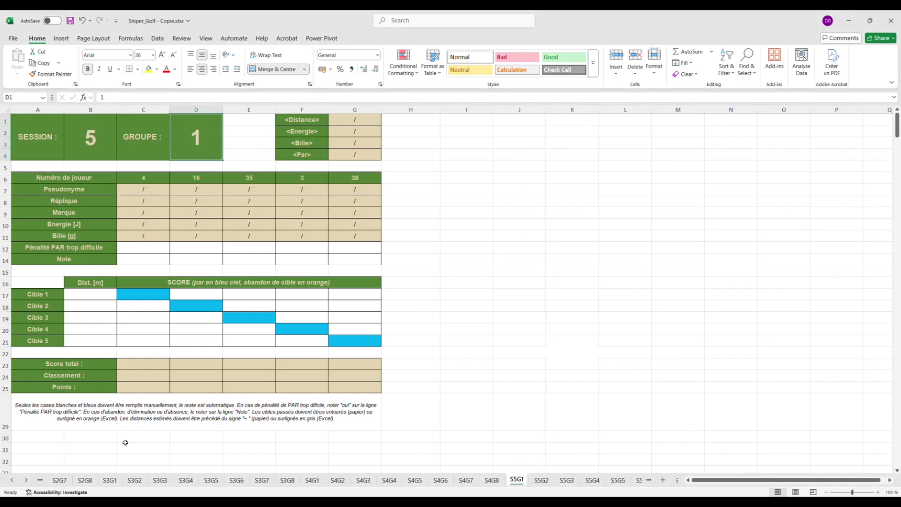
Hide the unused session 5 sheets S5G9 and S5G10.
left_click(25, 480)
left_click(25, 480)
left_click(25, 480)
left_click(25, 480)
left_click(466, 479)
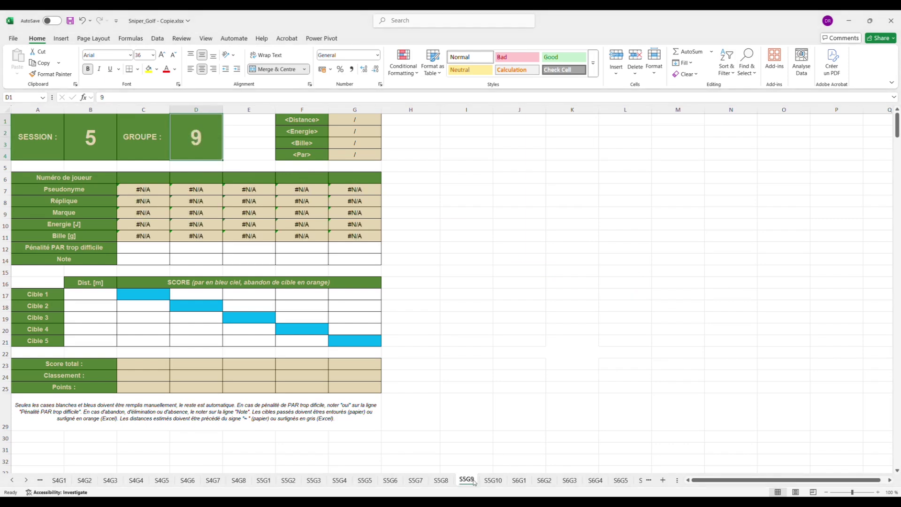
left_click(491, 479)
left_click(494, 479)
Hide the unused session 6 sheets S6G9 and S6G10.
left_click(26, 479)
left_click(27, 480)
left_click(26, 480)
left_click(596, 480)
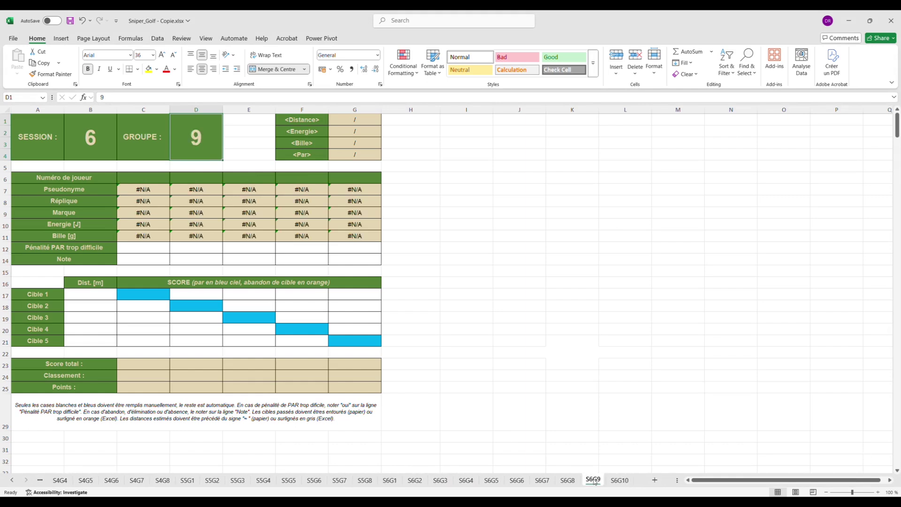
key("ctrl+Page_Down")
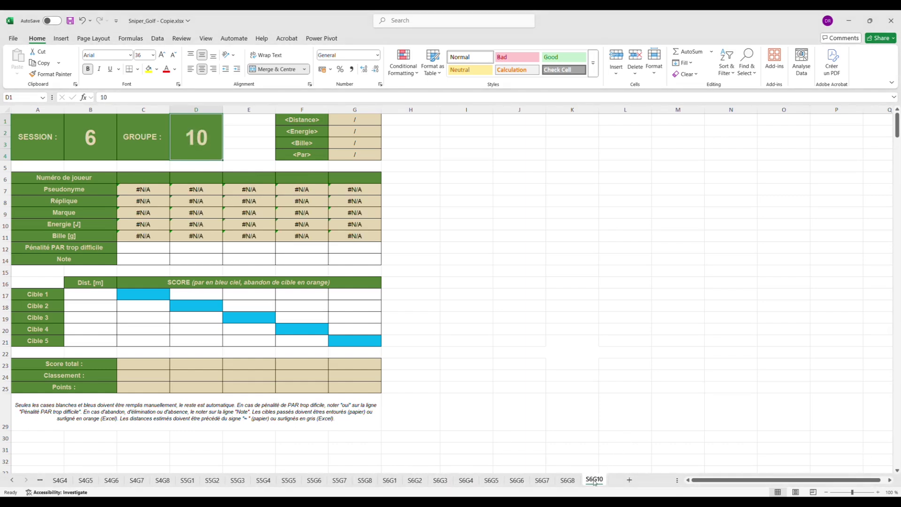
key("alt+h")
key("d")
key("s")
key("Return")
left_click(597, 356)
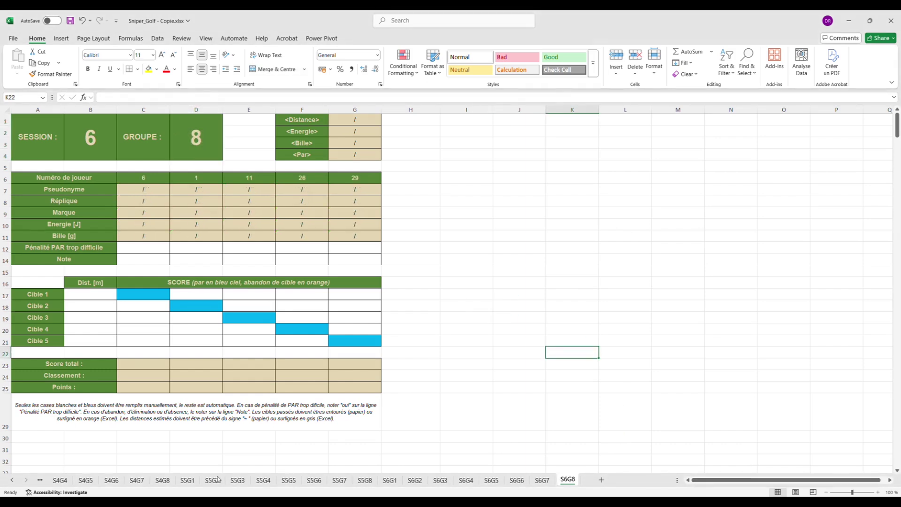
Return to the GENERAL sheet at the first rows of the player table.
left_click(10, 481)
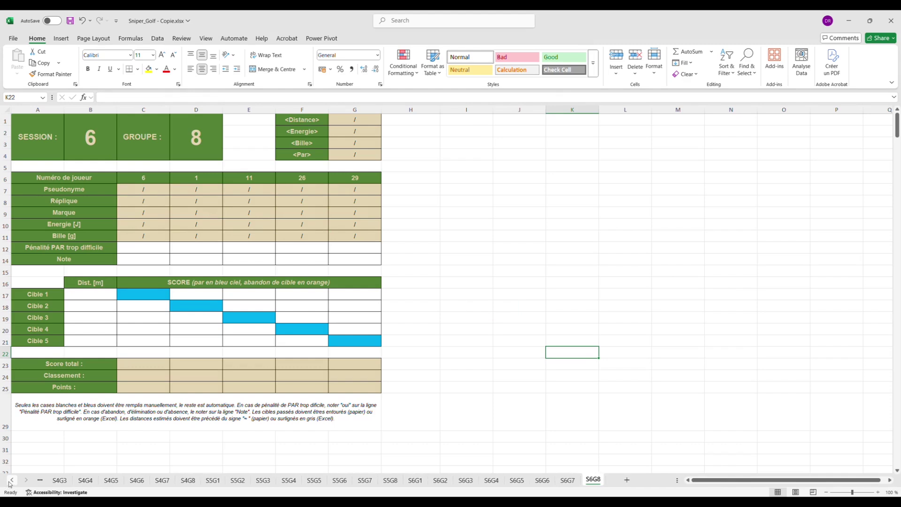
left_click_drag(10, 483, 11, 481)
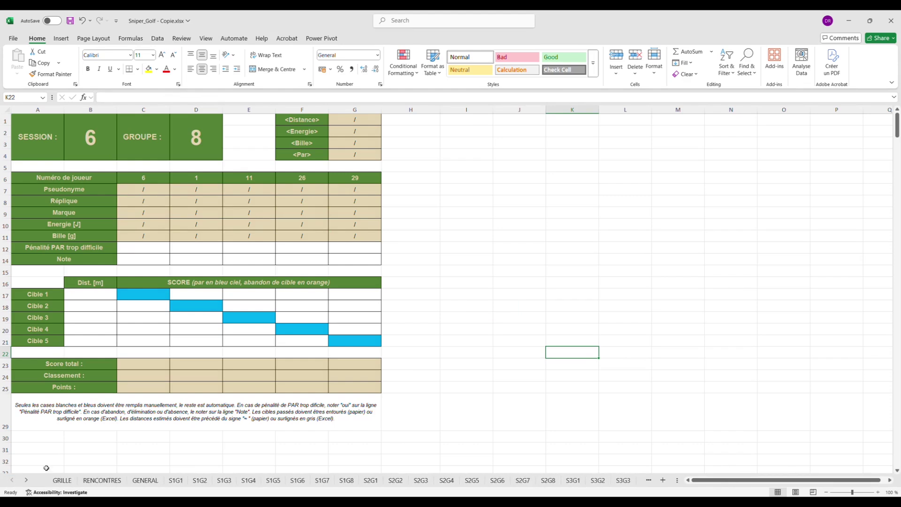
left_click(145, 480)
left_click(305, 400)
scroll(182, 300, "up", 4)
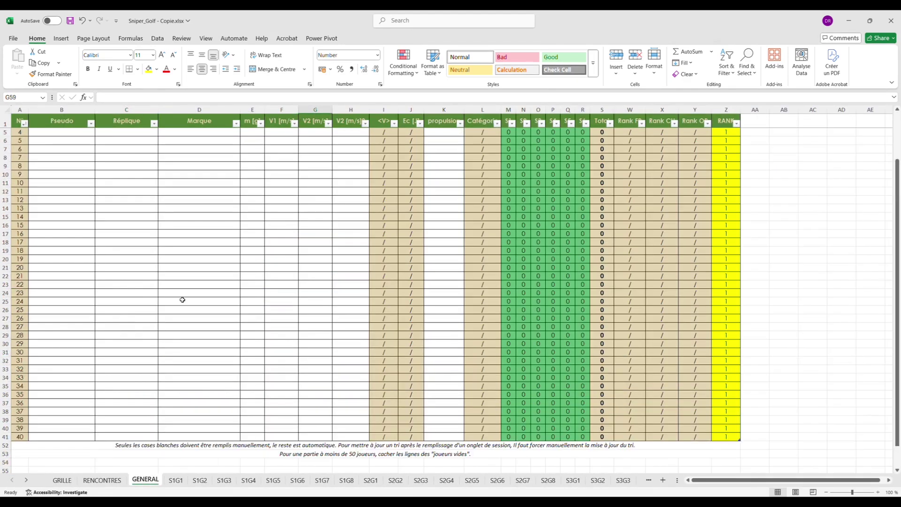
scroll(182, 299, "up", 1)
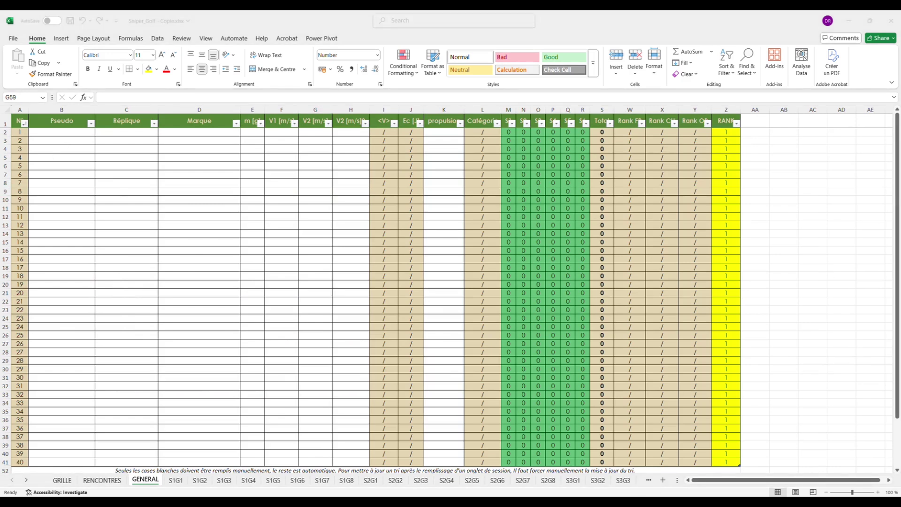
Paste the copied list of 40 player nicknames into the Pseudo column of GENERAL, starting at B2.
key("ctrl+c")
left_click(78, 141)
left_click(80, 136)
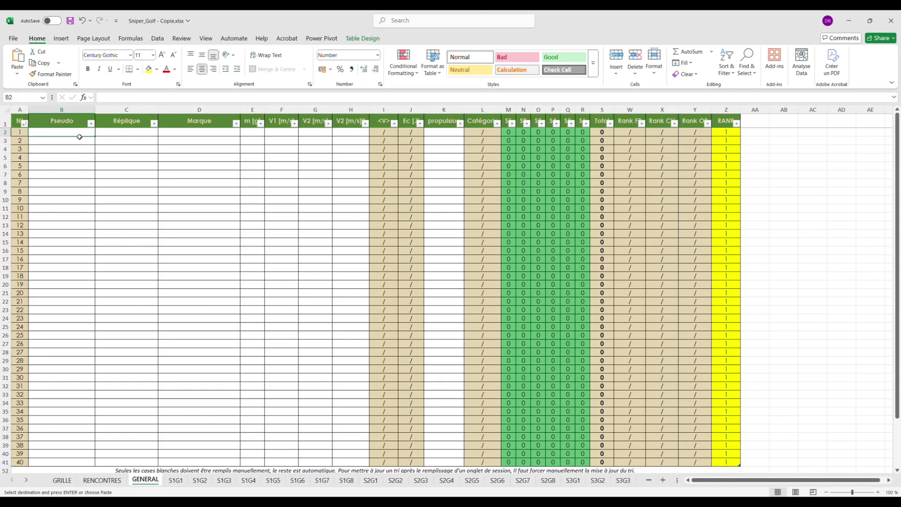
key("ctrl+v")
left_click(104, 185)
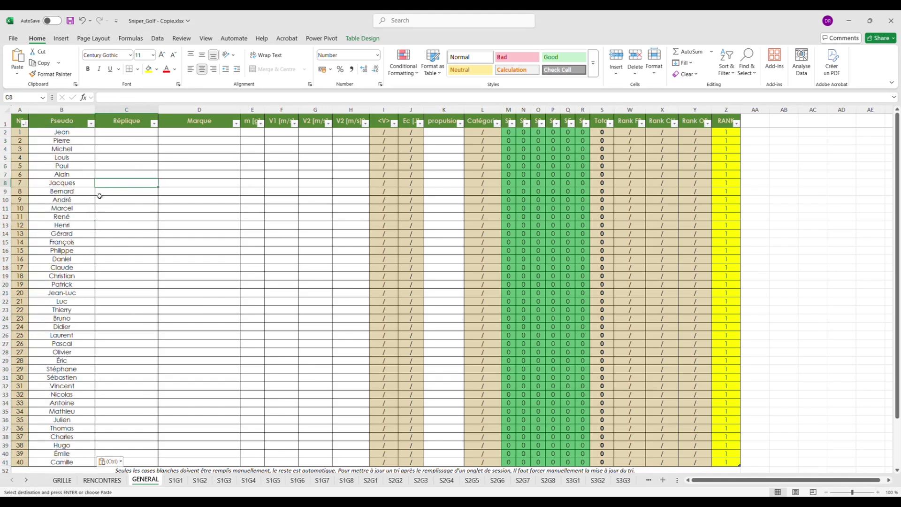
scroll(108, 217, "down", 3)
scroll(117, 311, "up", 2)
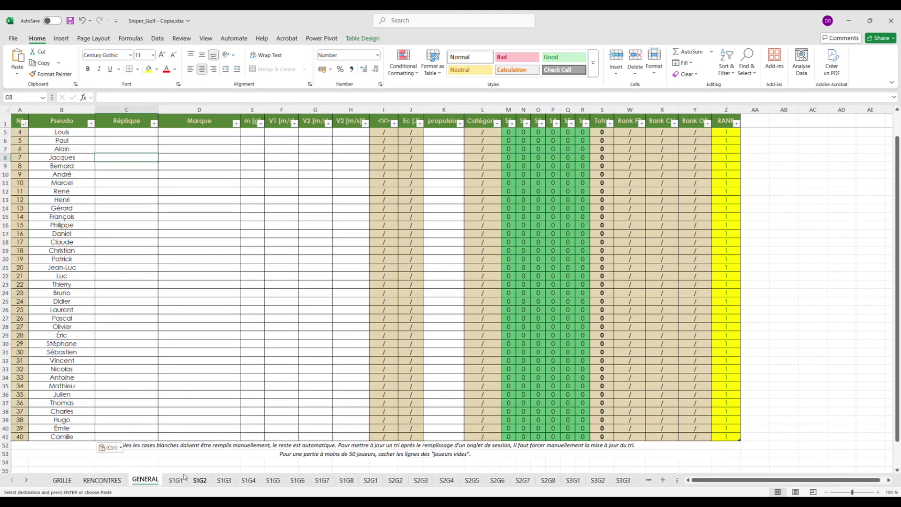
Check the pseudonyms carried over to group sheets S1G1 and S1G4 against the Pseudo column on GENERAL.
left_click(181, 483)
left_click(496, 342)
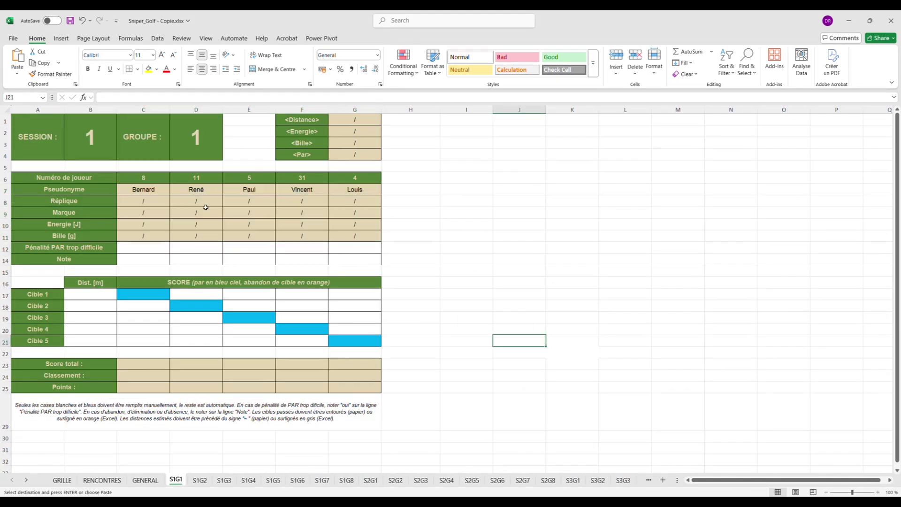
left_click(248, 480)
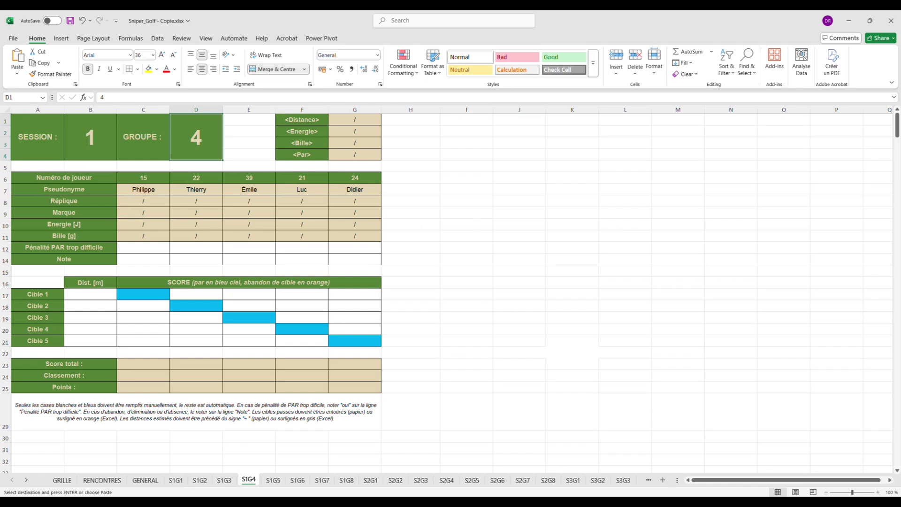
left_click(145, 480)
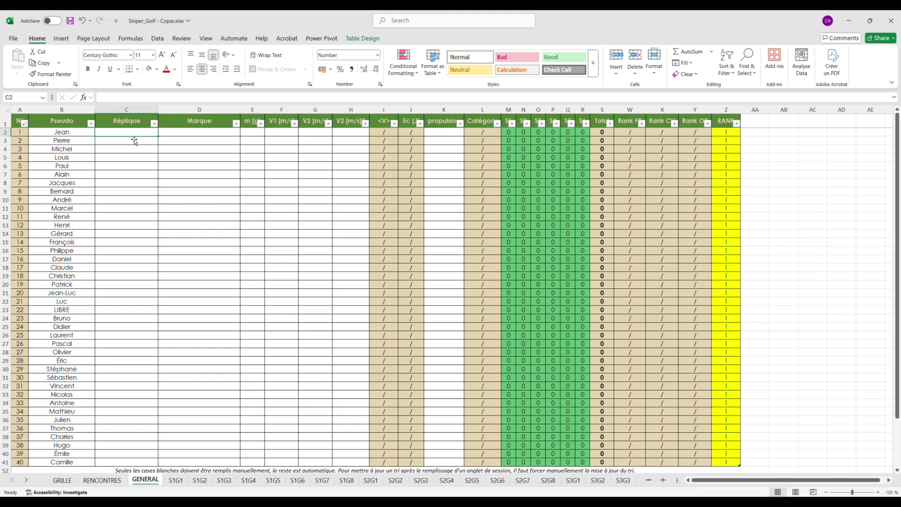
left_click_drag(84, 129, 81, 403)
left_click(165, 325)
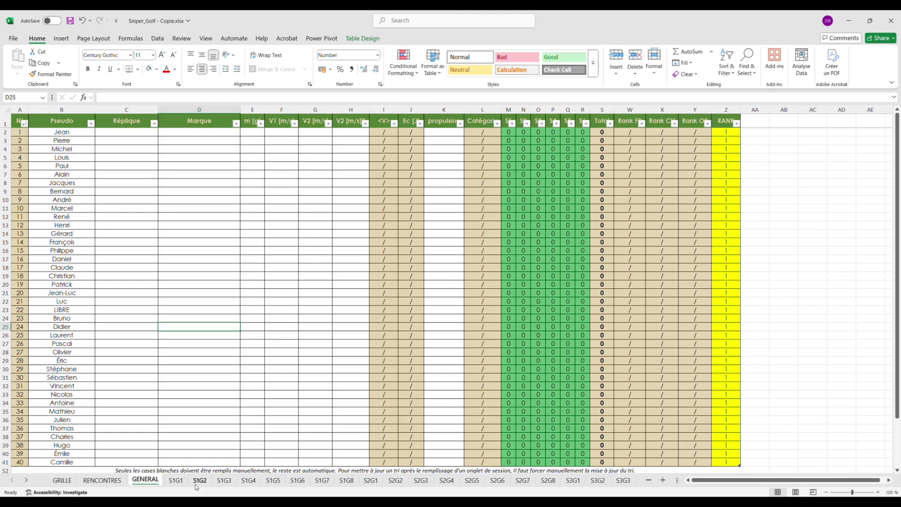
Group all session sheets from S1G1 through S6G8 so they can be edited together.
left_click(176, 480)
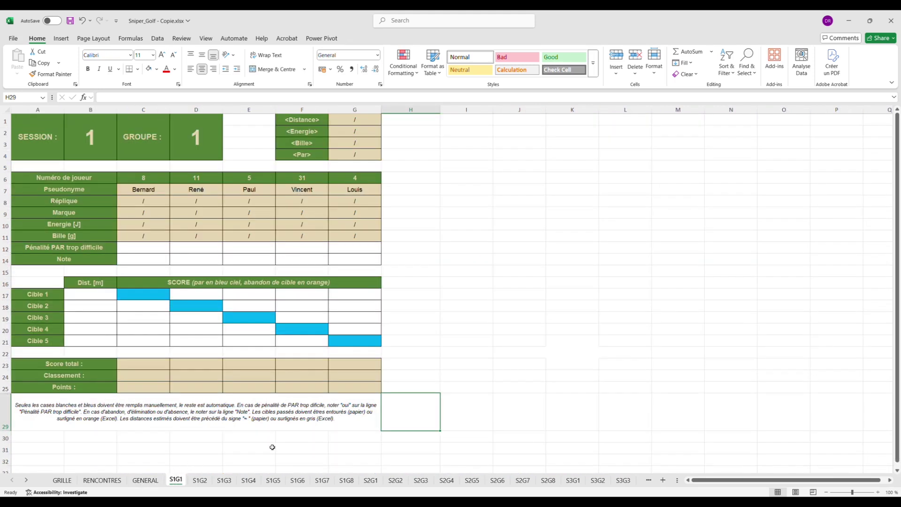
left_click(499, 306)
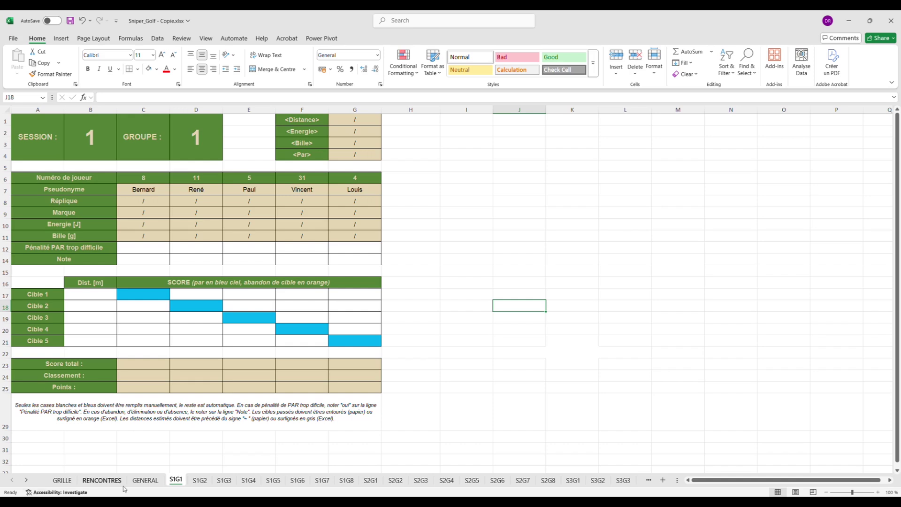
left_click(26, 480)
left_click(25, 479)
left_click(26, 479)
left_click(25, 479)
left_click(25, 480)
left_click(25, 480)
left_click(26, 480)
left_click(25, 479)
left_click(26, 479)
left_click(25, 479)
left_click(26, 480)
left_click(25, 480)
left_click(26, 480)
left_click(26, 479)
left_click(25, 480)
left_click(26, 479)
left_click(26, 480)
left_click(25, 479)
left_click(26, 479)
left_click(26, 479)
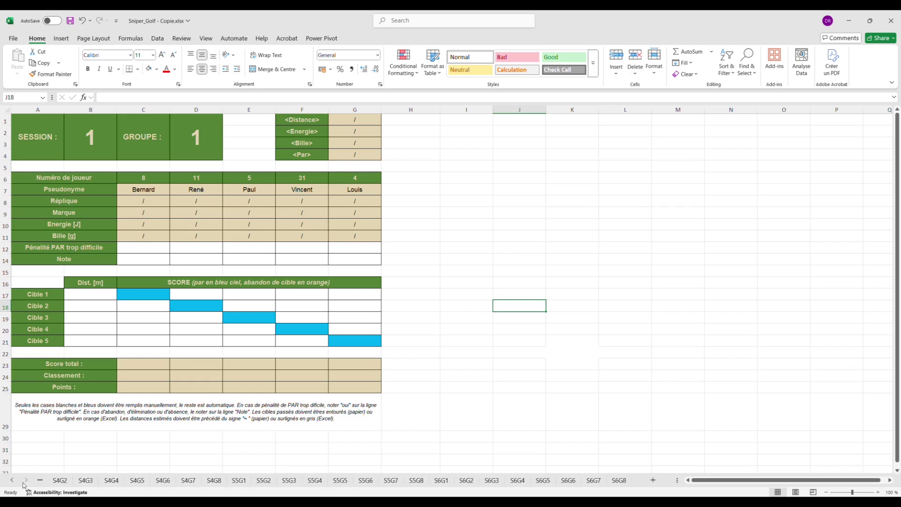
left_click(619, 480, "shift")
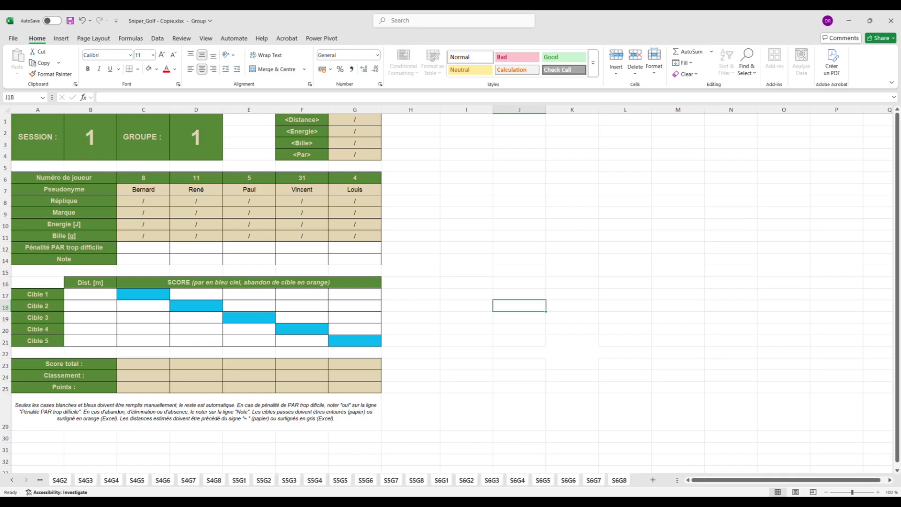
Hide rows 8 to 11 (Réplique, Marque, Energie and Bille) on all grouped session sheets.
left_click(6, 237)
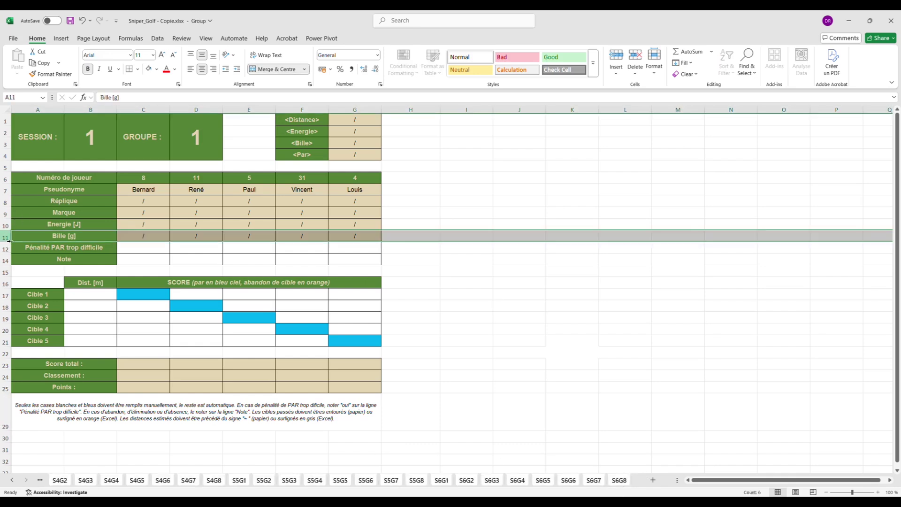
left_click(6, 202, "shift")
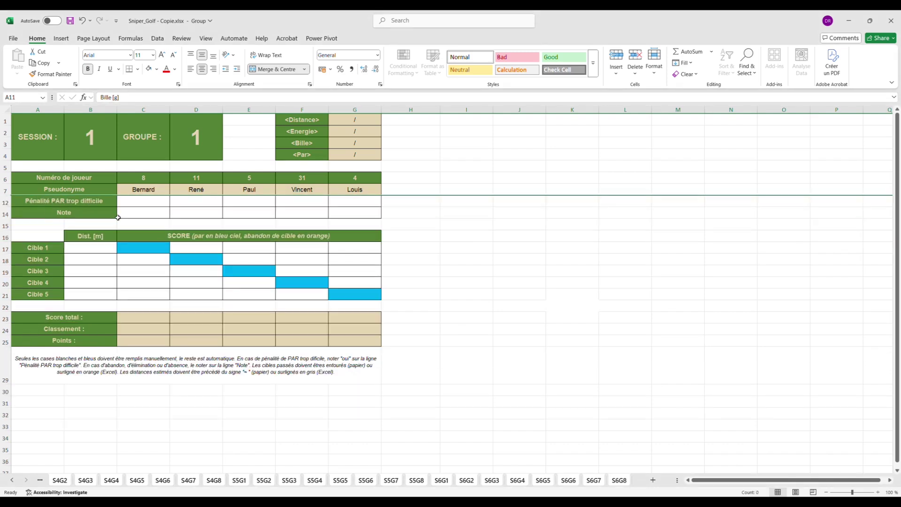
left_click(451, 305)
Print the whole score sheet selection of all grouped sheets with Microsoft Print to PDF.
left_click(364, 378)
key("ctrl+a")
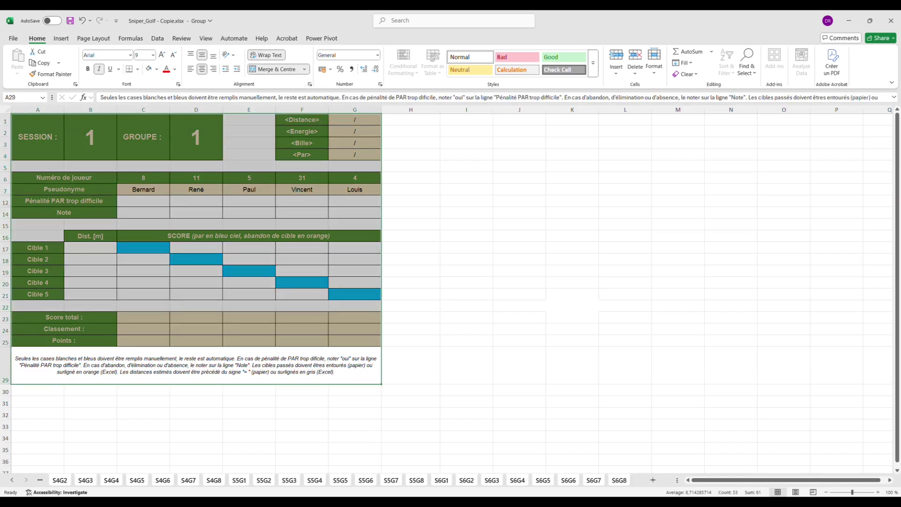
key("ctrl+p")
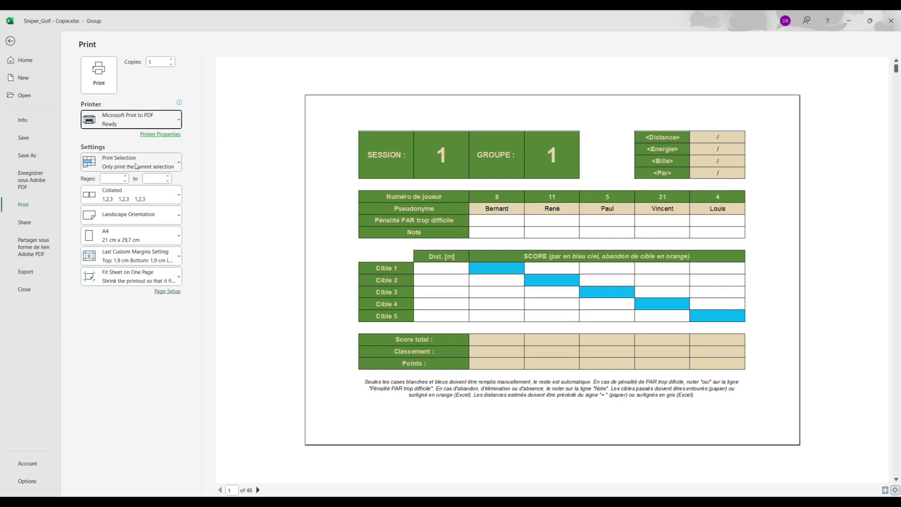
left_click(108, 163)
left_click(167, 291)
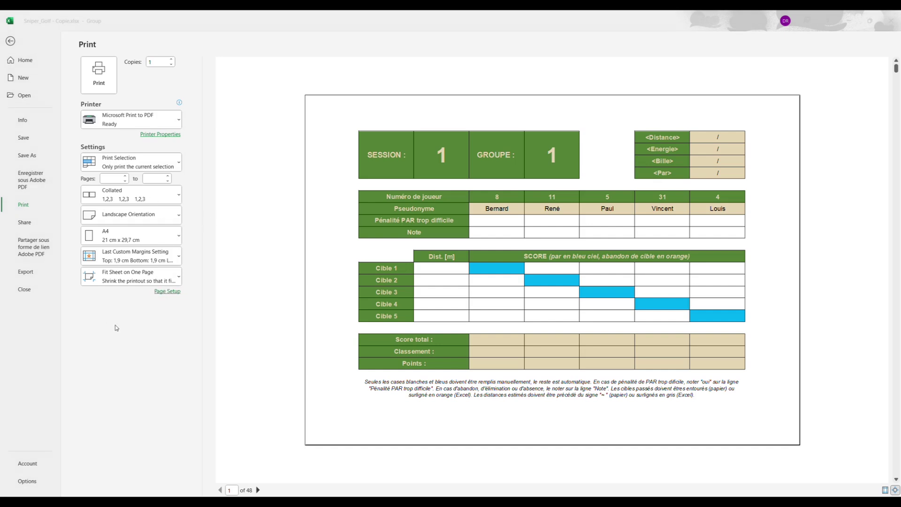
key("Return")
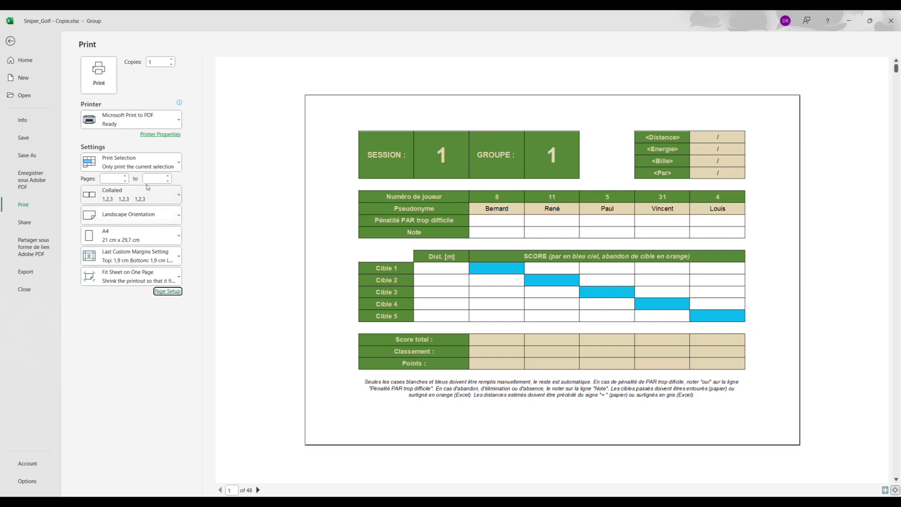
left_click(107, 83)
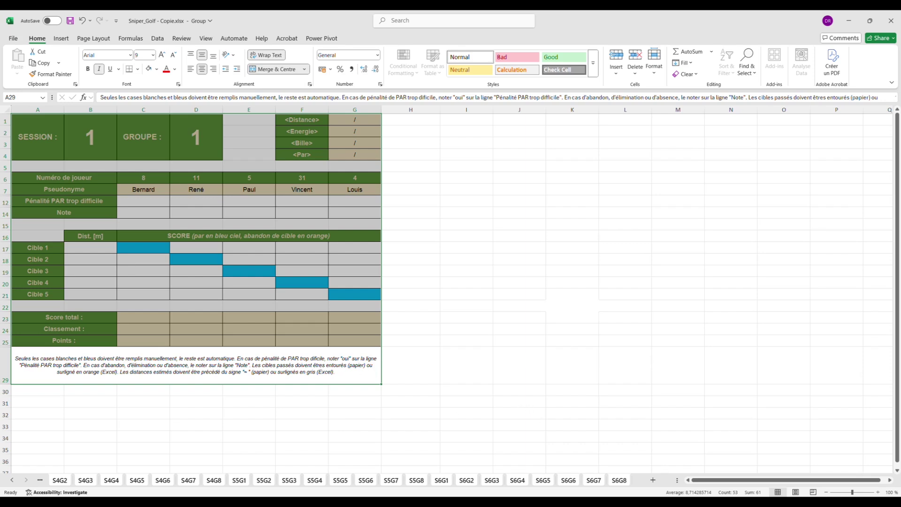
Unhide rows 8 to 11 between Pseudonyme and Pénalité PAR trop difficile on all grouped sheets.
left_click(5, 189)
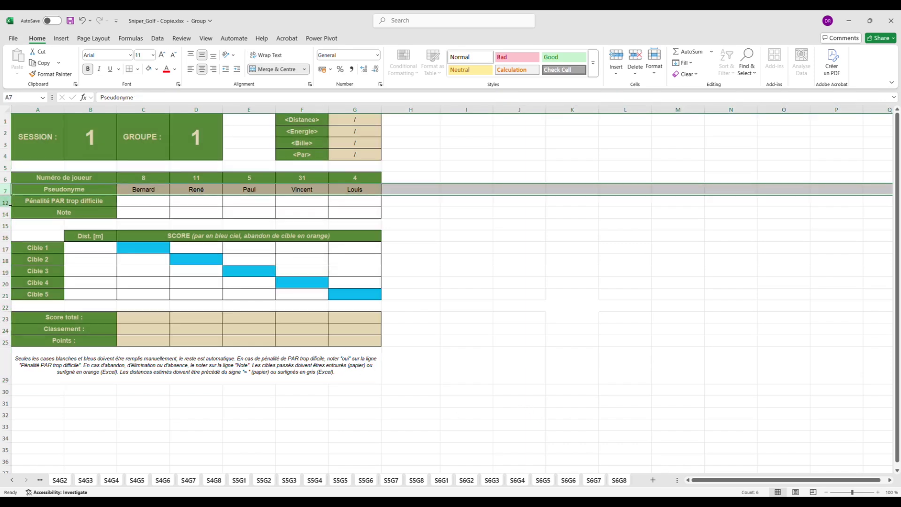
left_click(10, 204, "shift")
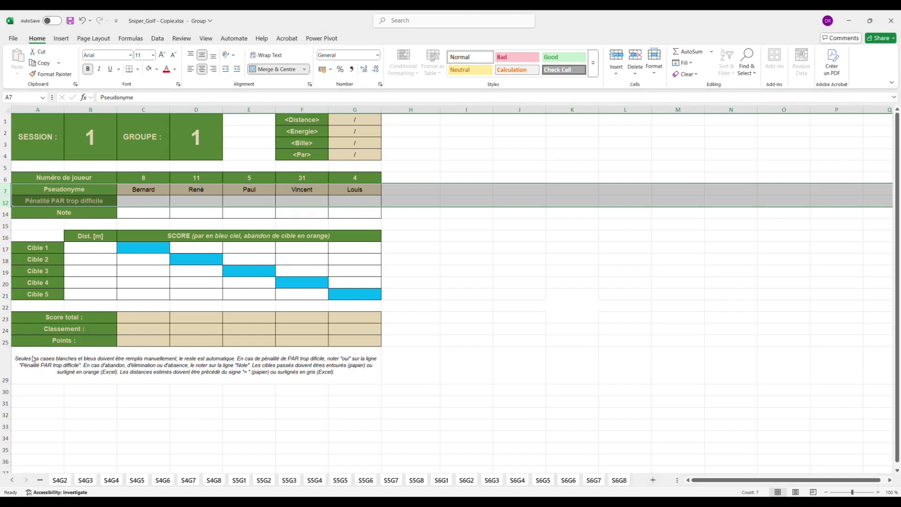
key("ctrl+shift+9")
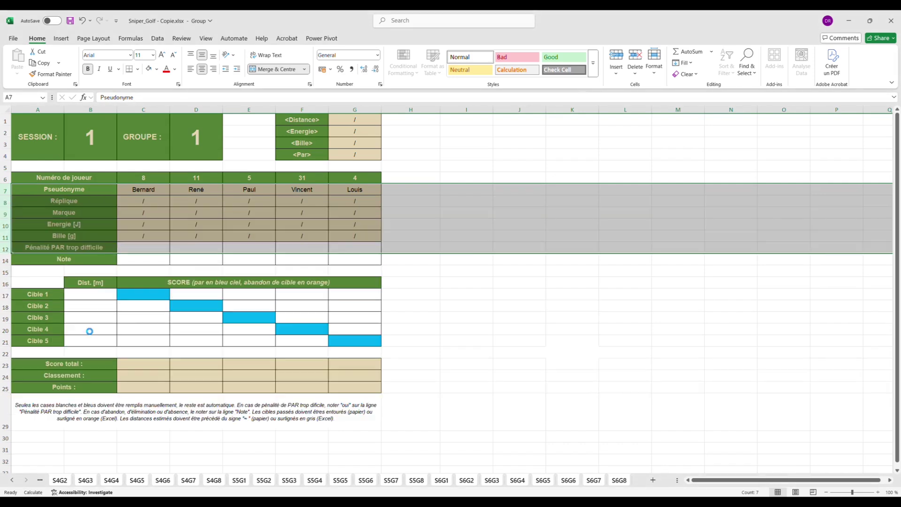
Return to the GENERAL sheet, releasing the grouping of the session sheets.
left_click(551, 366)
left_click(12, 479)
left_click(11, 479)
left_click(12, 479)
left_click(12, 480)
left_click(12, 480)
left_click(11, 480)
left_click(12, 479)
left_click(11, 479)
left_click(11, 480)
left_click(11, 479)
left_click(12, 479)
left_click(11, 479)
left_click(11, 480)
left_click(11, 479)
left_click(11, 479)
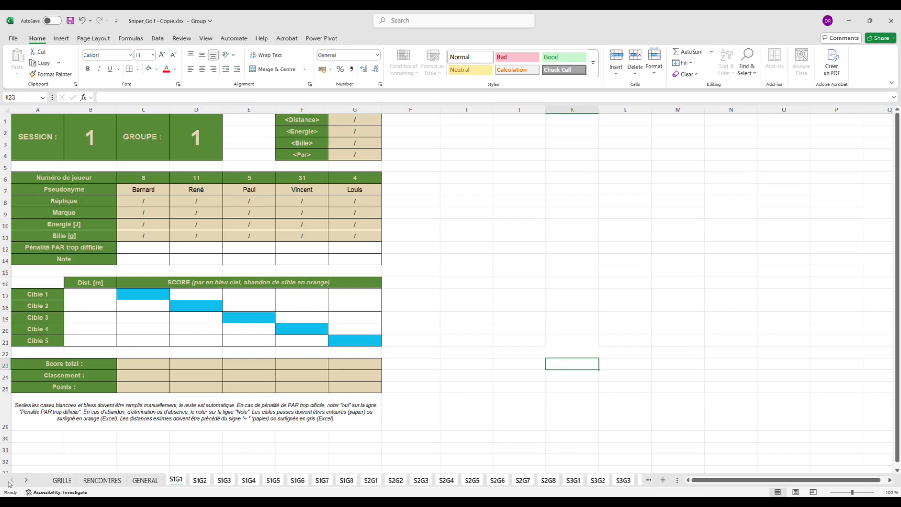
left_click(146, 480)
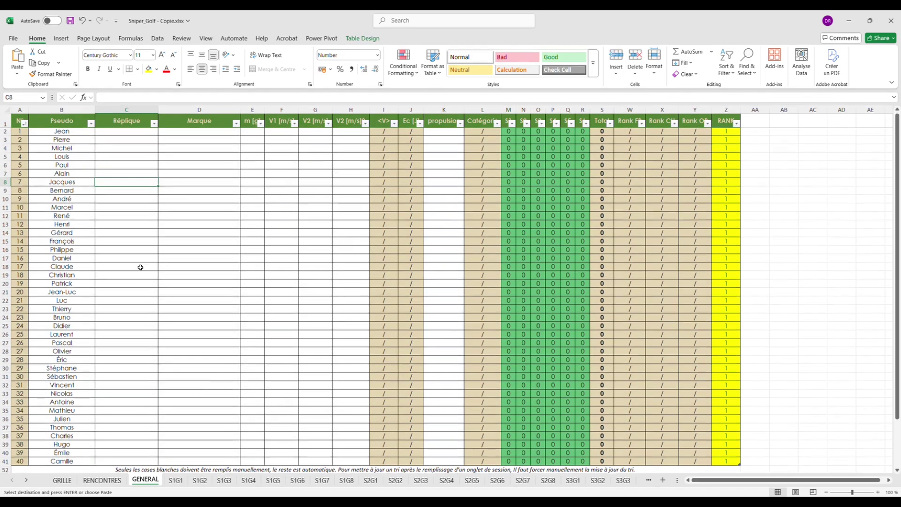
Enter SRS as Réplique and Silverback as Marque for player 1 in row 2.
key("ctrl+v")
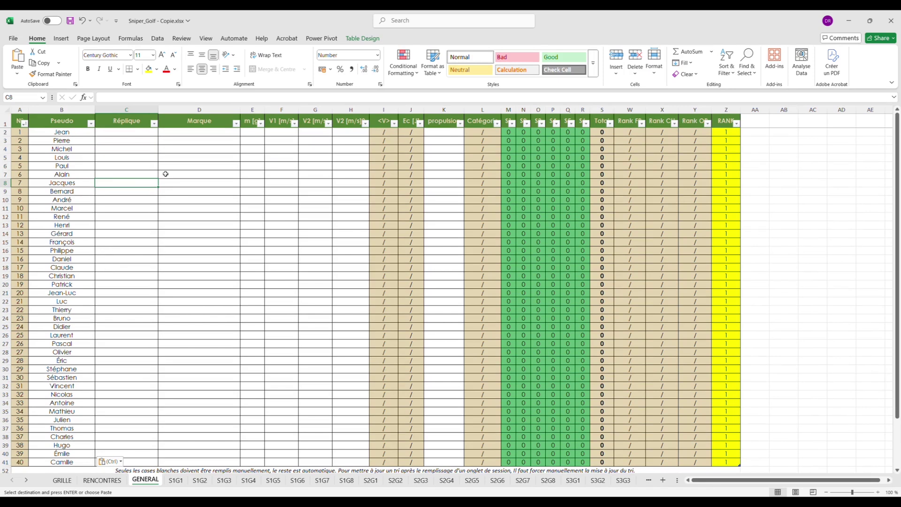
left_click(179, 183)
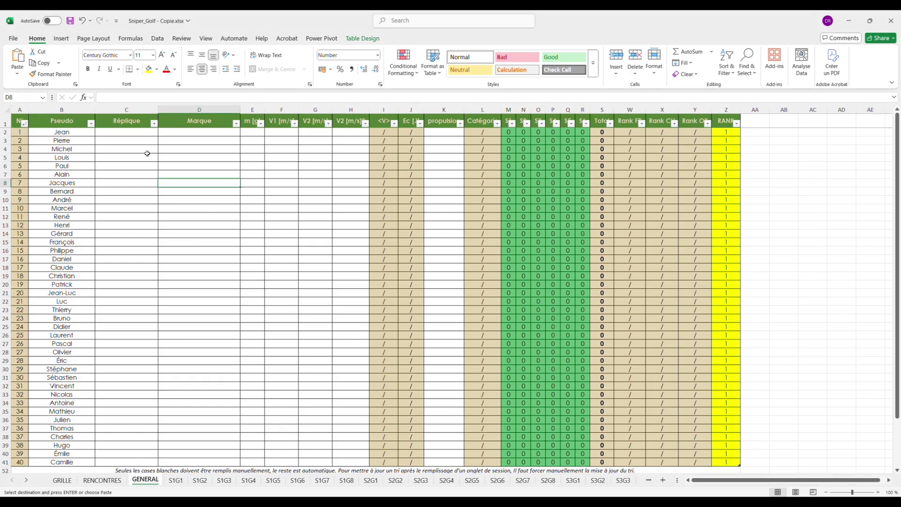
left_click(129, 133)
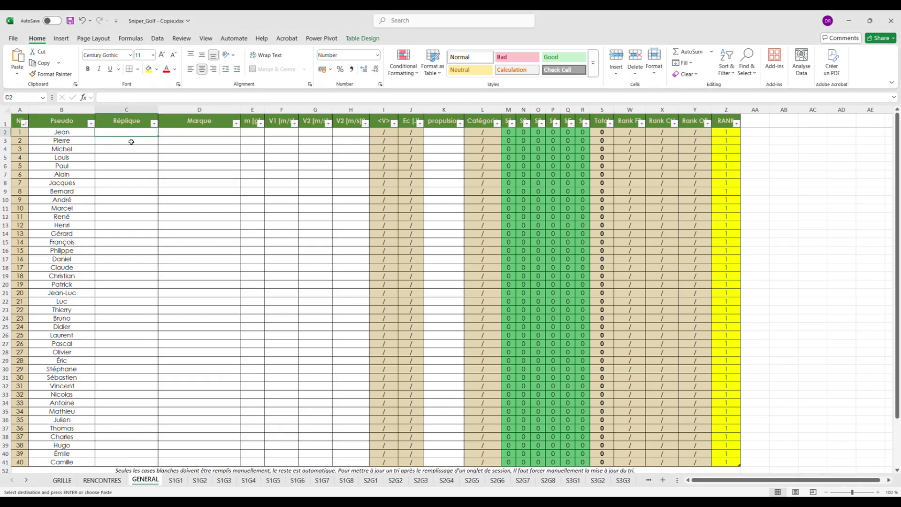
type("SRS")
key("Tab")
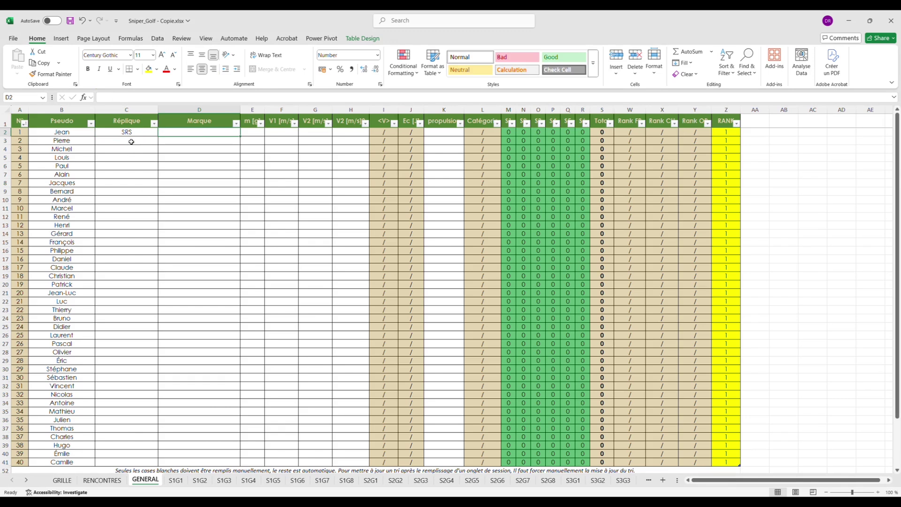
type("Silverback")
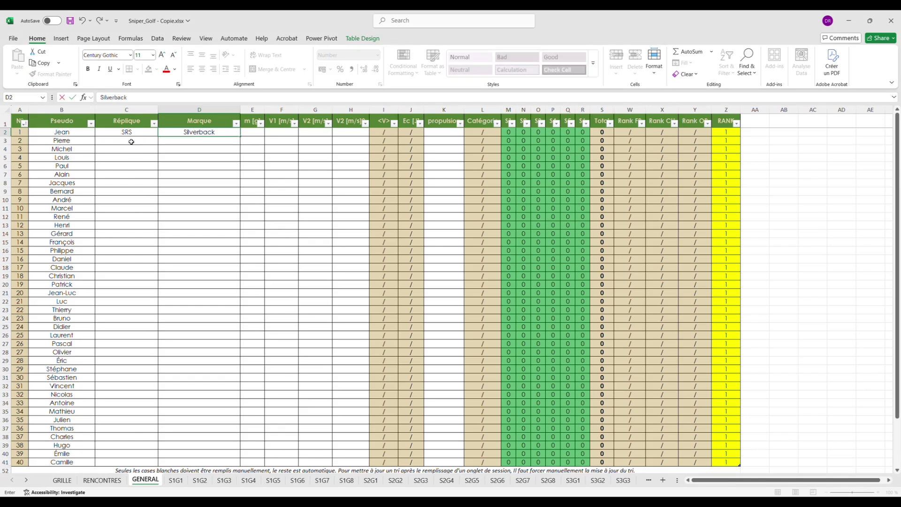
key("Tab")
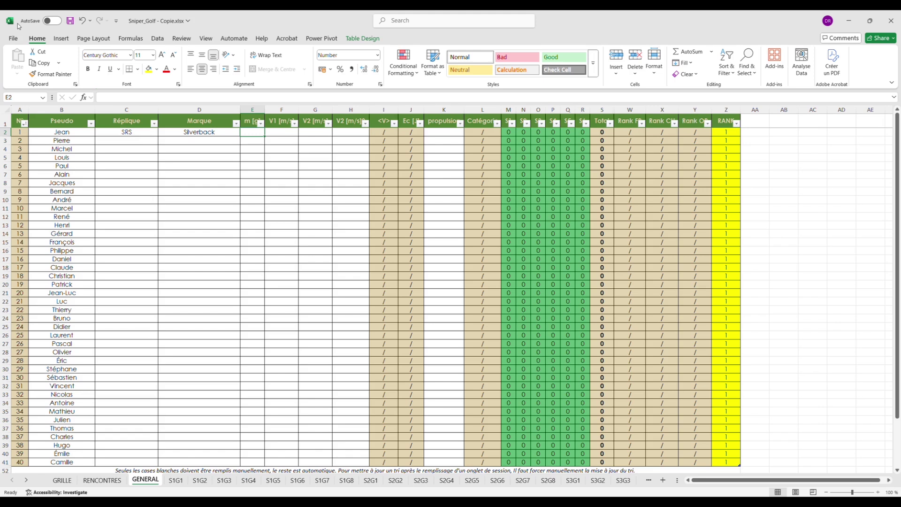
Set player 1's BB mass in the m [g] column to 0,4.
type("0,")
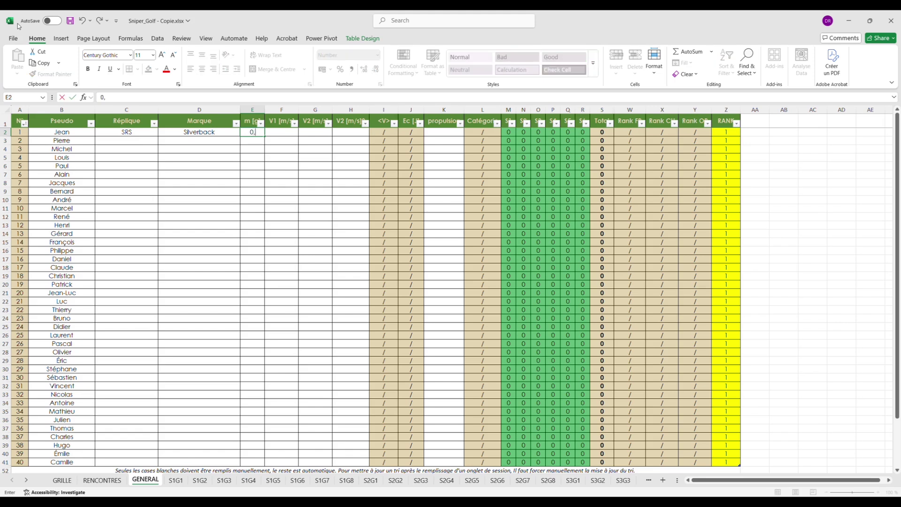
type("4")
key("Left")
key("Right")
key("Right")
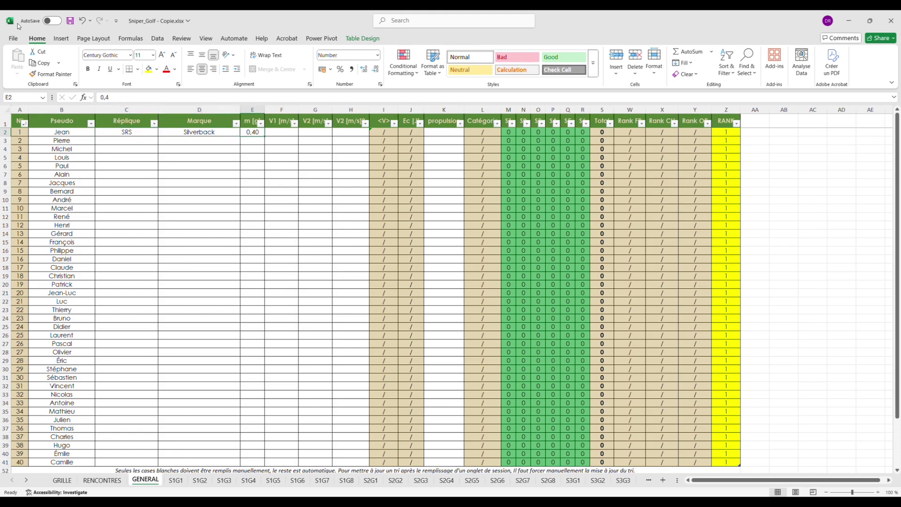
Enter player 1's three velocity measurements in F2 to H2 as 107, 108 and 107 m/s.
type("107")
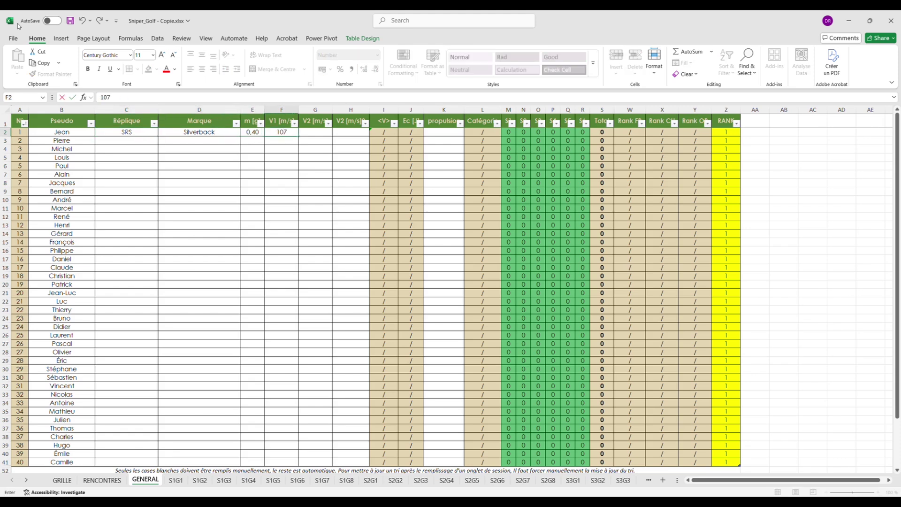
key("Right")
type("108")
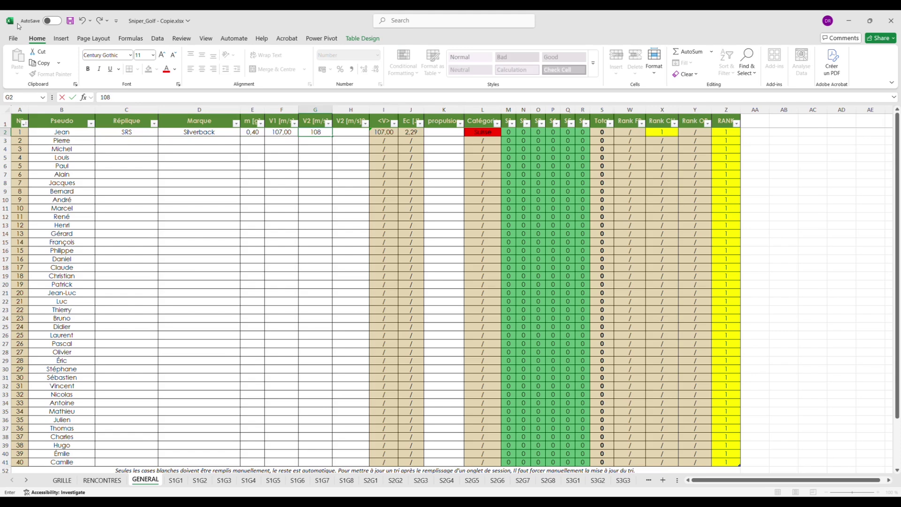
key("Right")
type("107")
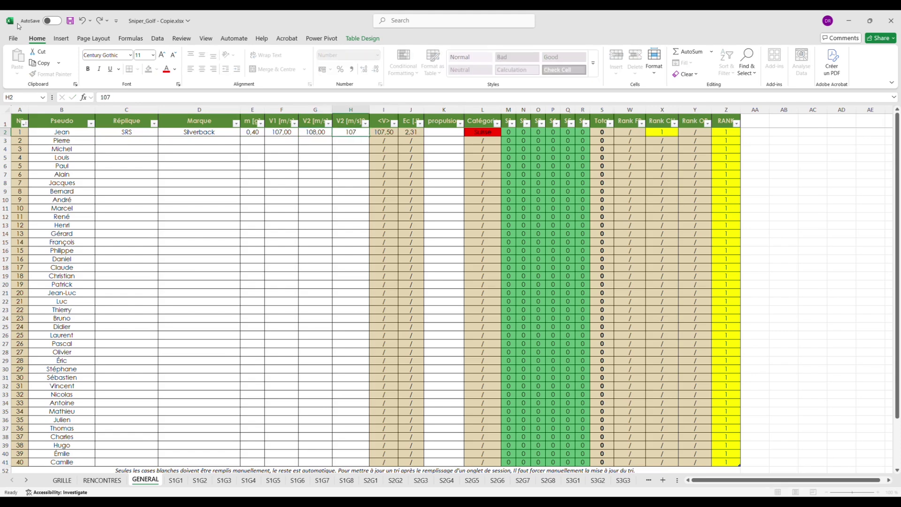
key("Right")
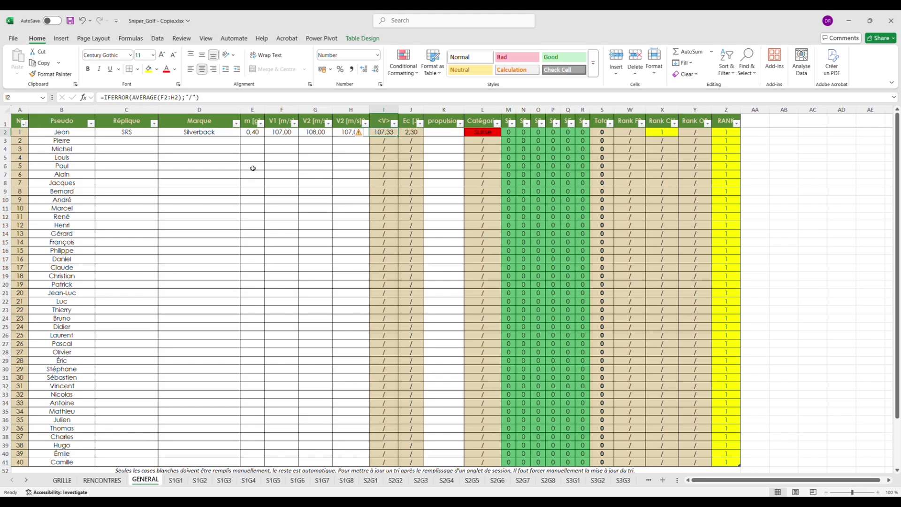
left_click(255, 135)
left_click_drag(281, 133, 352, 133)
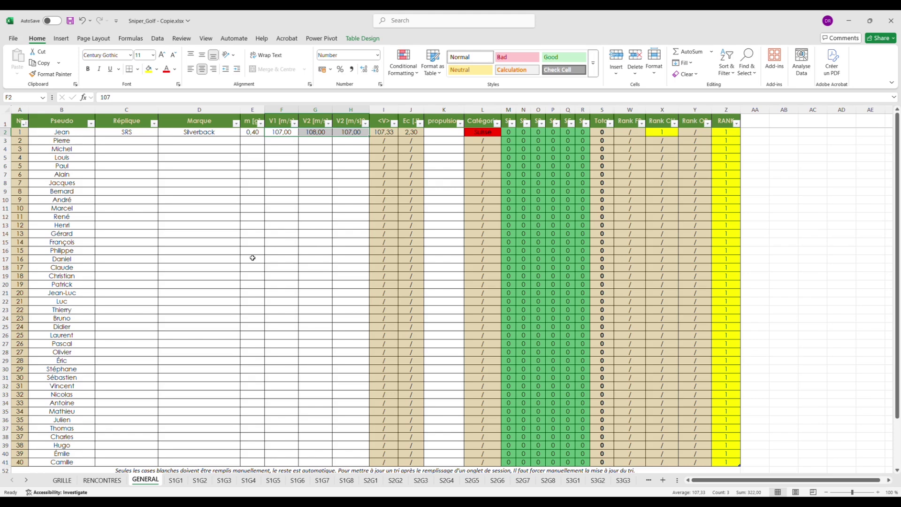
left_click(256, 132)
left_click(294, 133)
left_click(308, 135)
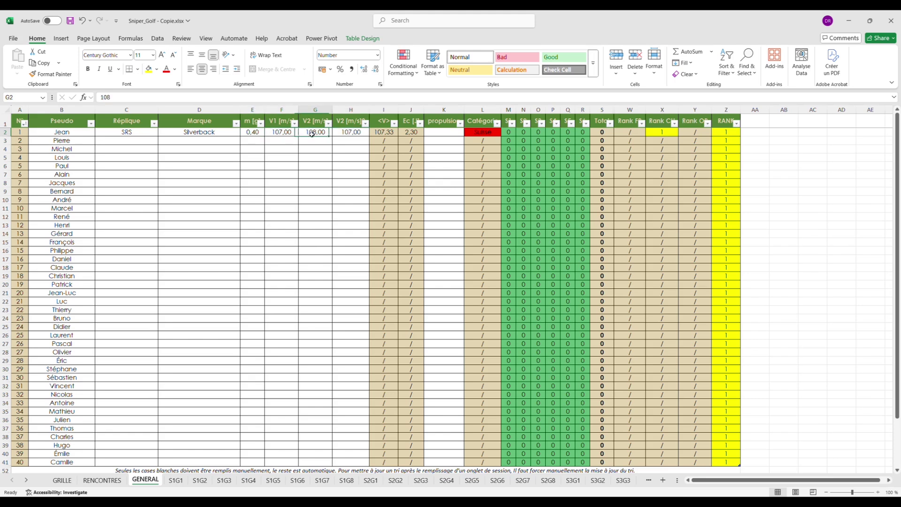
Enter spring as player 1's propulsion type in K2.
left_click(461, 135)
type("s")
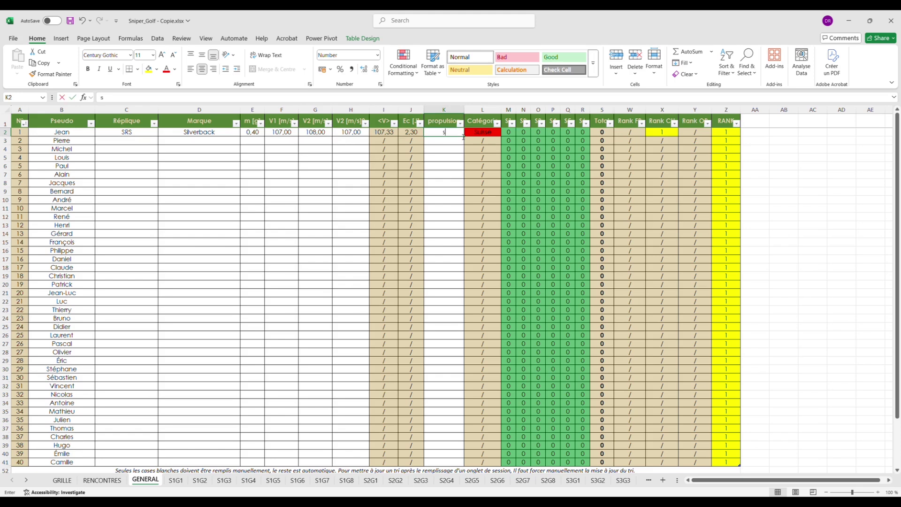
type("pring")
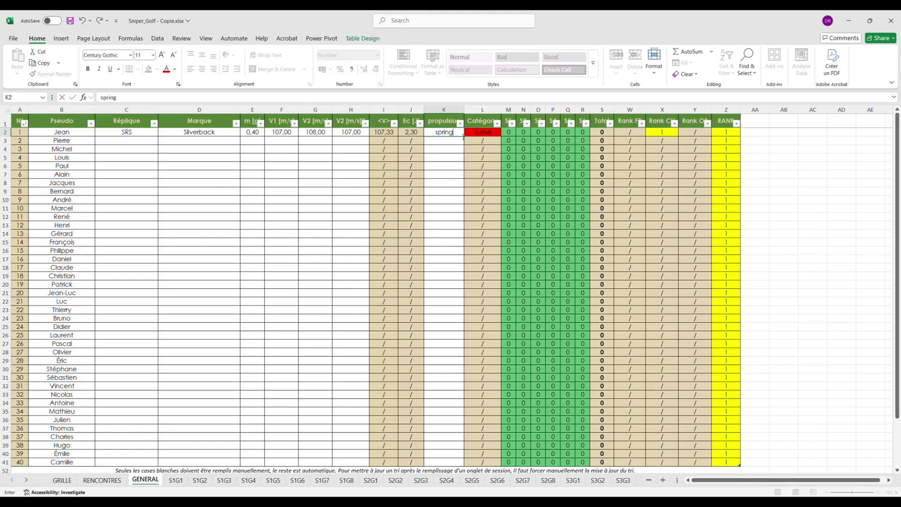
key("Return")
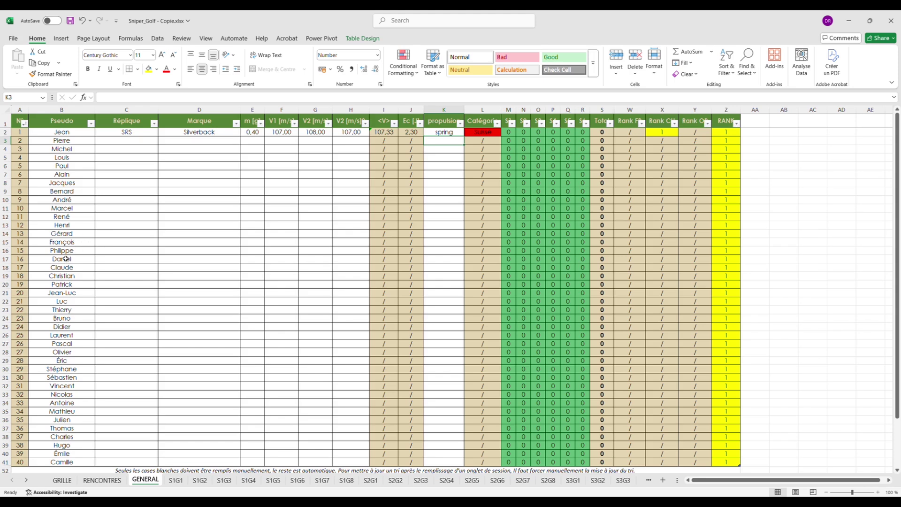
Copy the prepared replica, brand, mass and velocity data for players 2 to 40 and paste it into the table starting at C3.
scroll(161, 201, "down", 3)
scroll(171, 211, "up", 3)
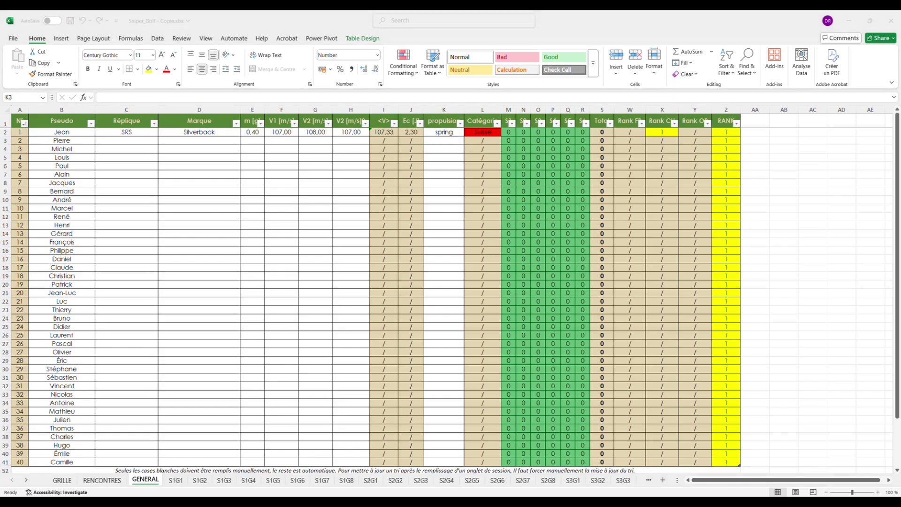
key("ctrl+c")
left_click(154, 141)
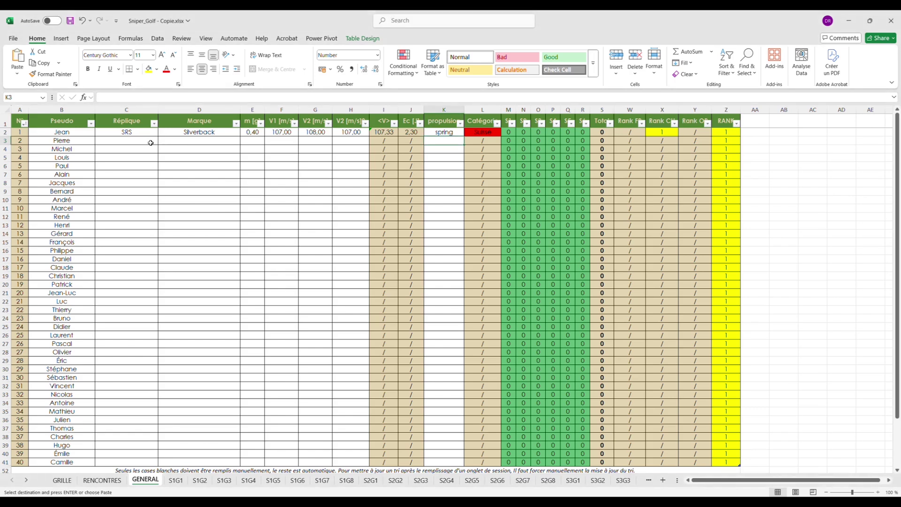
key("ctrl+v")
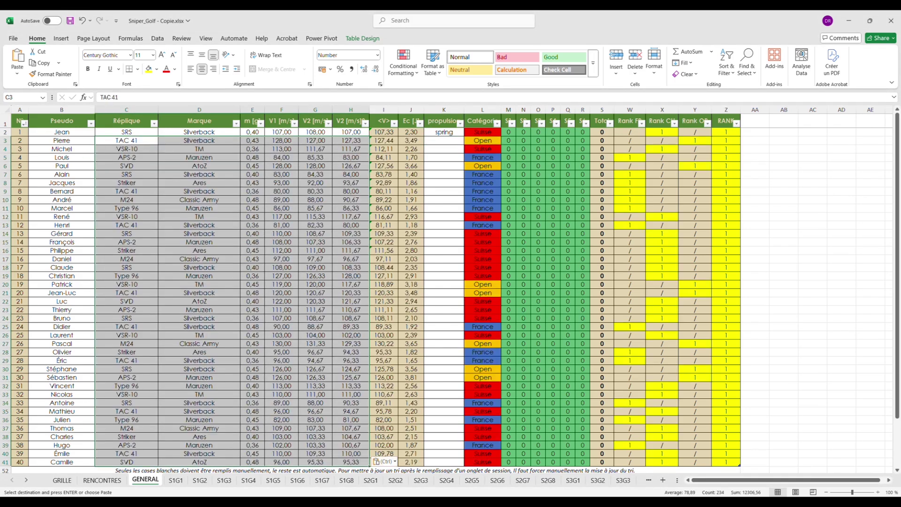
Copy the prepared propulsion types for players 2 to 40 and paste them into the propulsion column from K3 down.
key("alt+Tab")
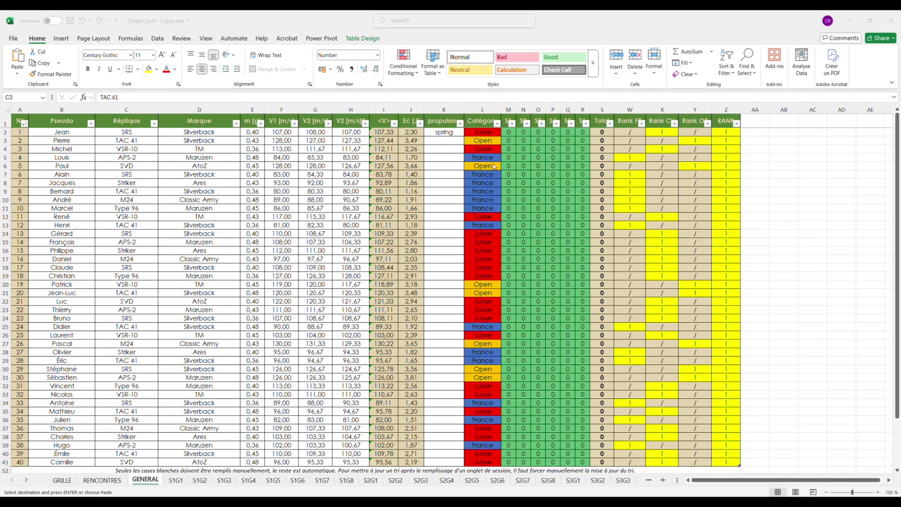
key("alt+Tab")
left_click(461, 142)
key("ctrl+shift+Down")
key("ctrl+v")
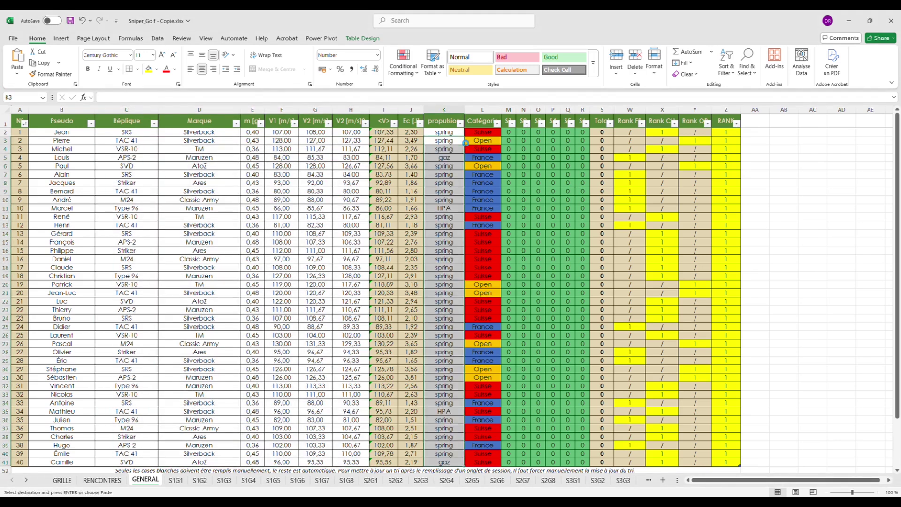
left_click(797, 245)
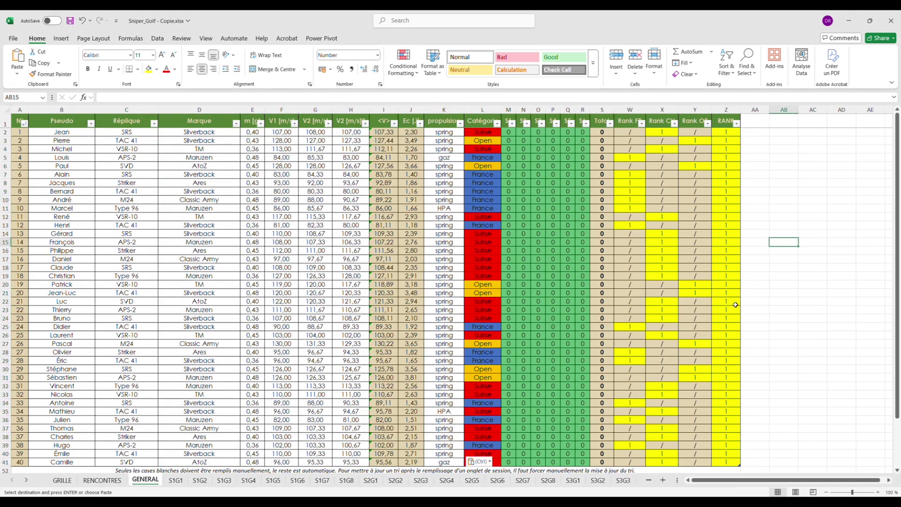
scroll(265, 240, "down", 3)
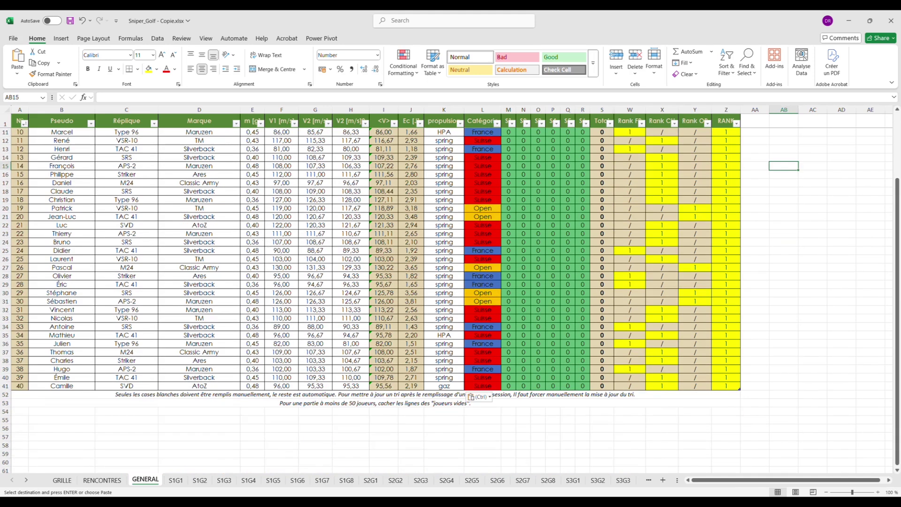
scroll(230, 393, "up", 3)
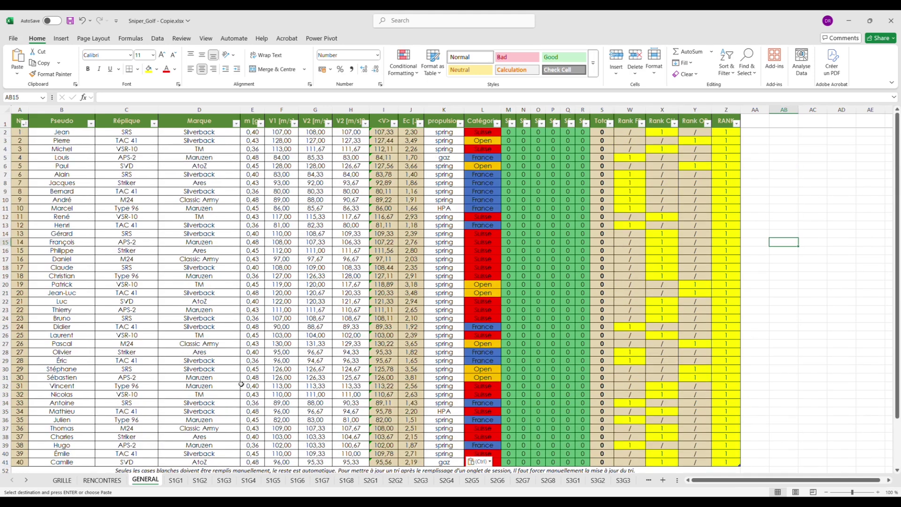
Clear player 22's pseudonym, replica, brand, mass, velocity and propulsion entries in row 23.
left_click(77, 313)
left_click_drag(76, 309, 347, 313)
key("Delete")
left_click(448, 310)
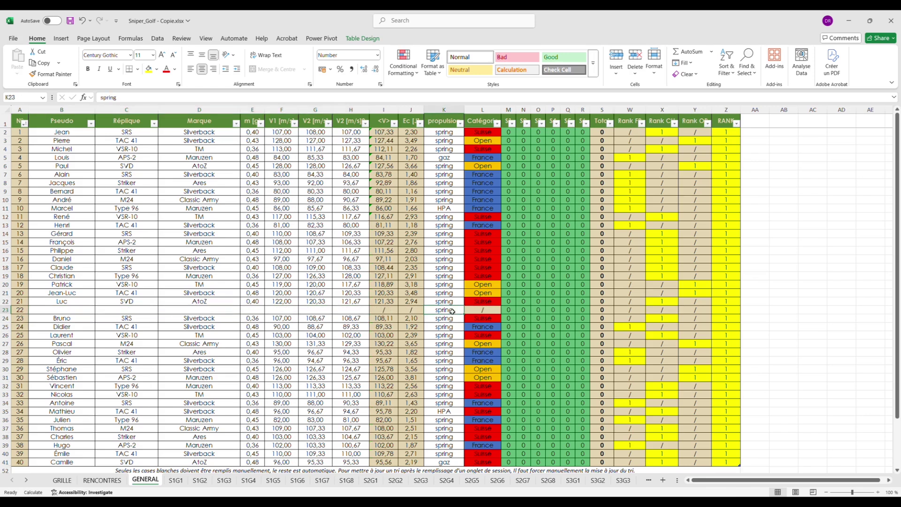
key("Delete")
Enter ABSENT as the Pseudo of player 22 in B23.
left_click(60, 311)
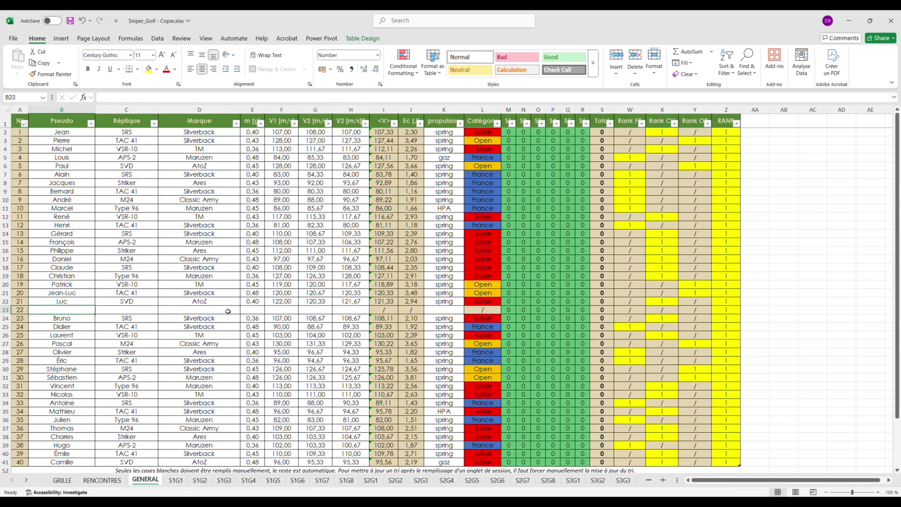
left_click(394, 312)
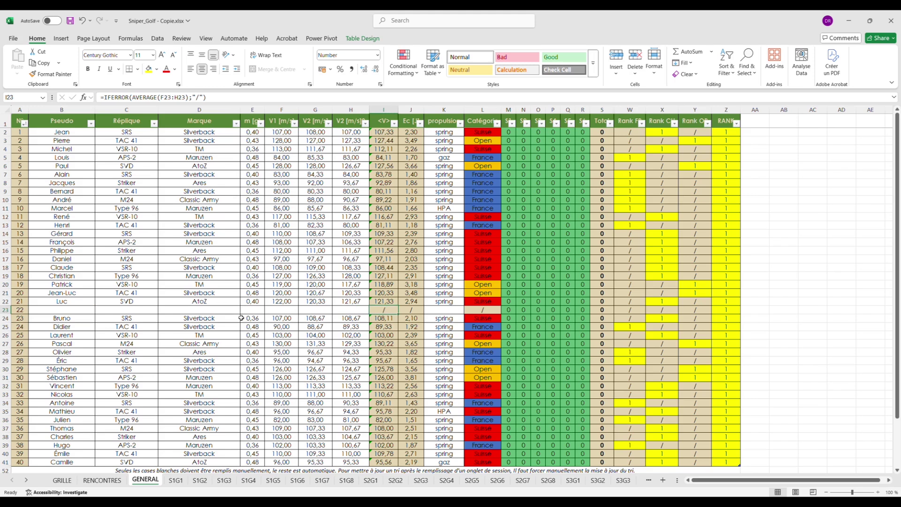
left_click(78, 312)
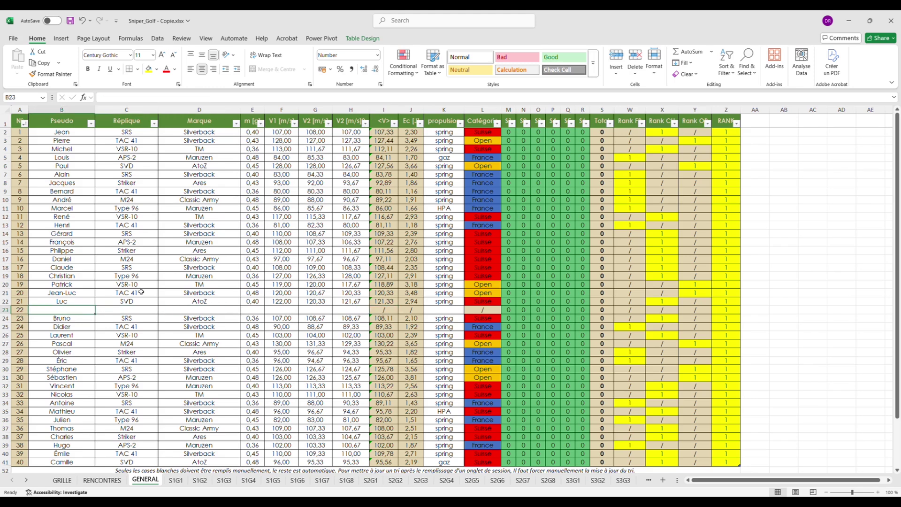
type("A")
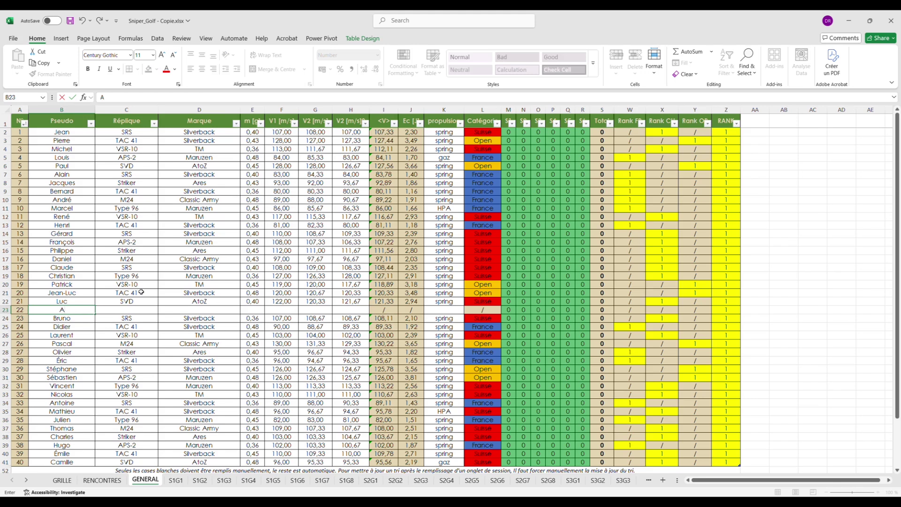
type("BSENT")
key("Return")
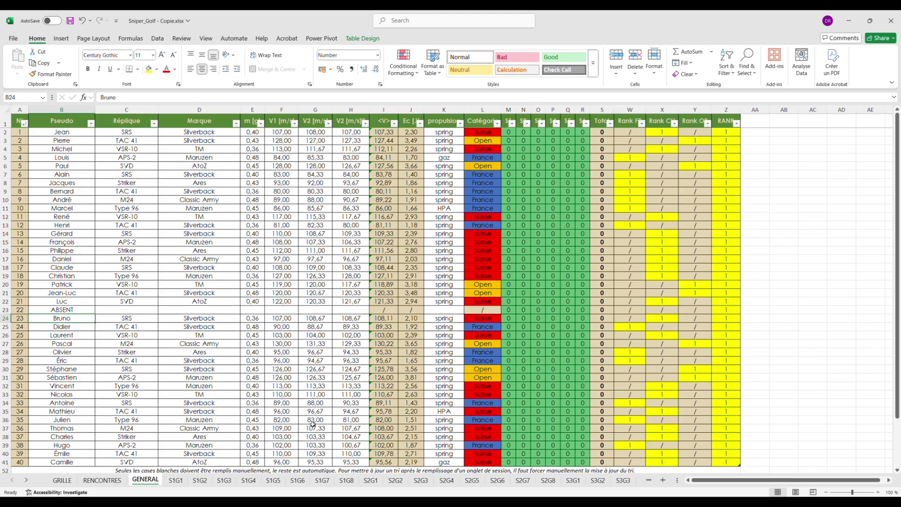
Look through the session 1 score sheets S1G1 to S1G4 and examine the column of absent player 22 in group 4.
left_click(176, 480)
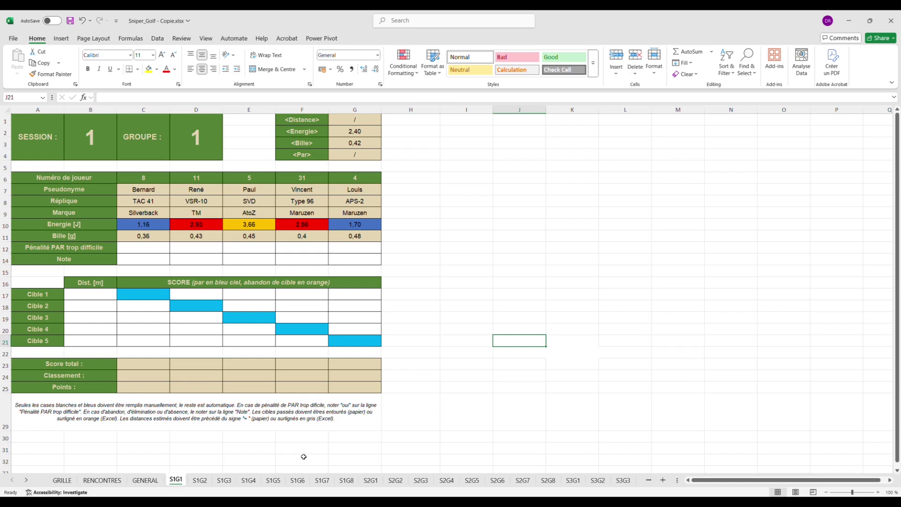
left_click(200, 480)
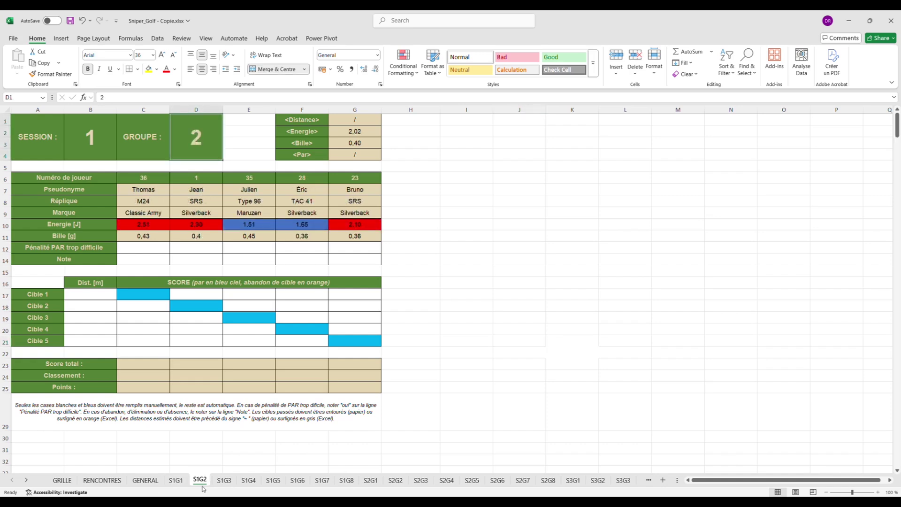
left_click(225, 481)
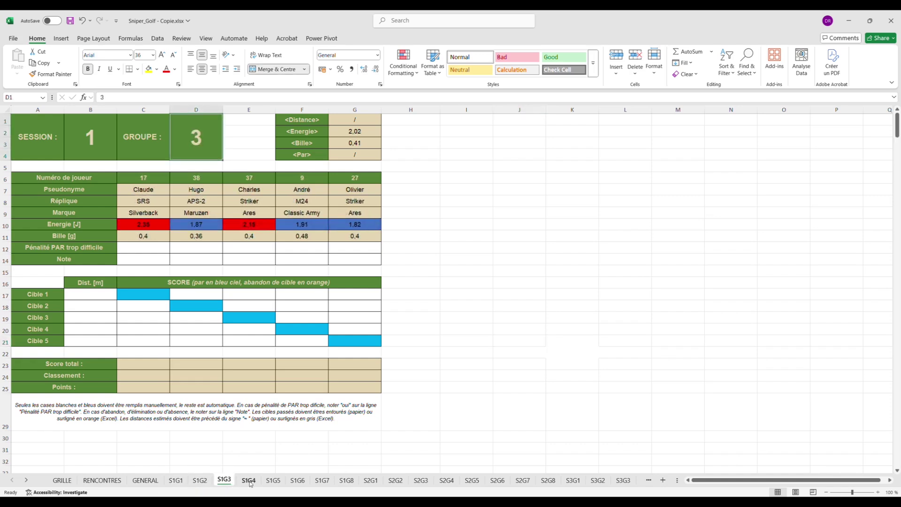
left_click(249, 480)
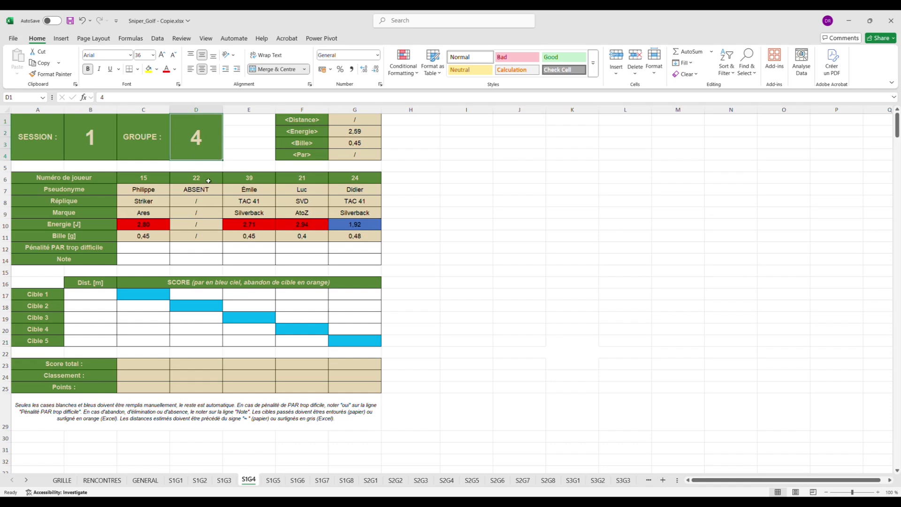
left_click_drag(196, 189, 197, 281)
left_click(543, 361)
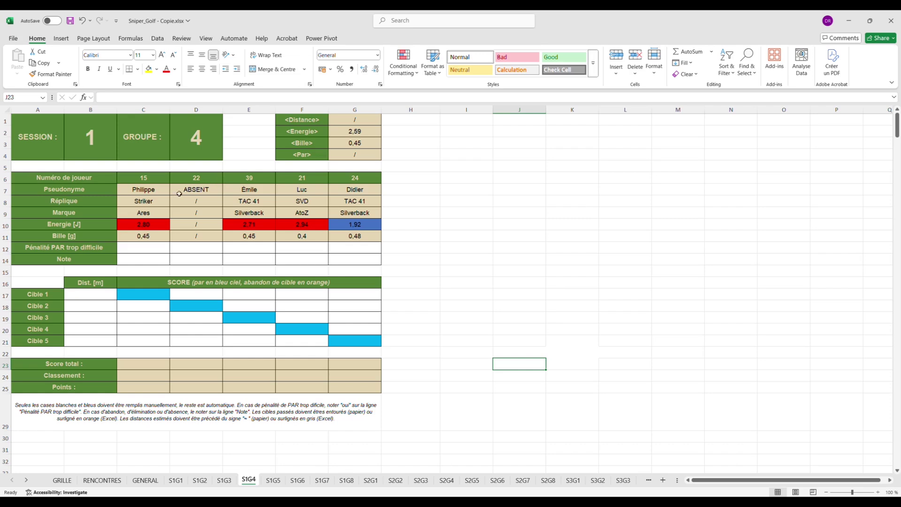
left_click(443, 238)
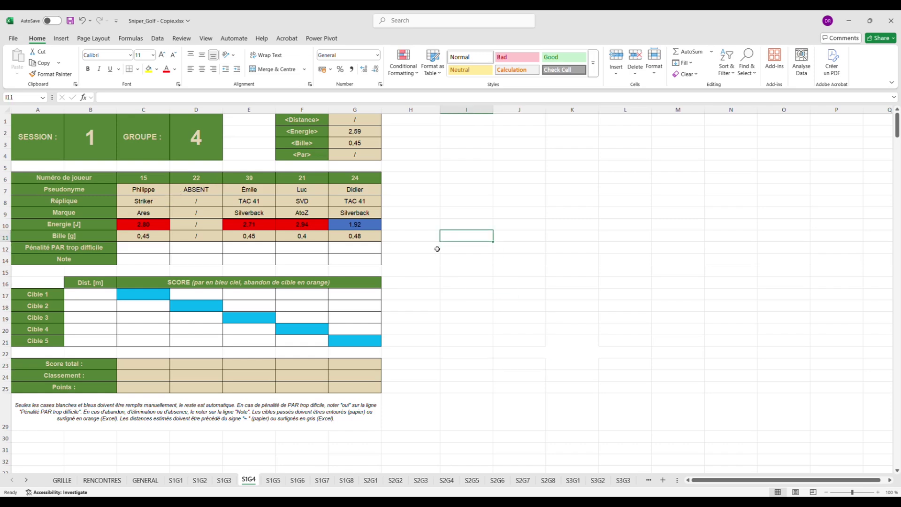